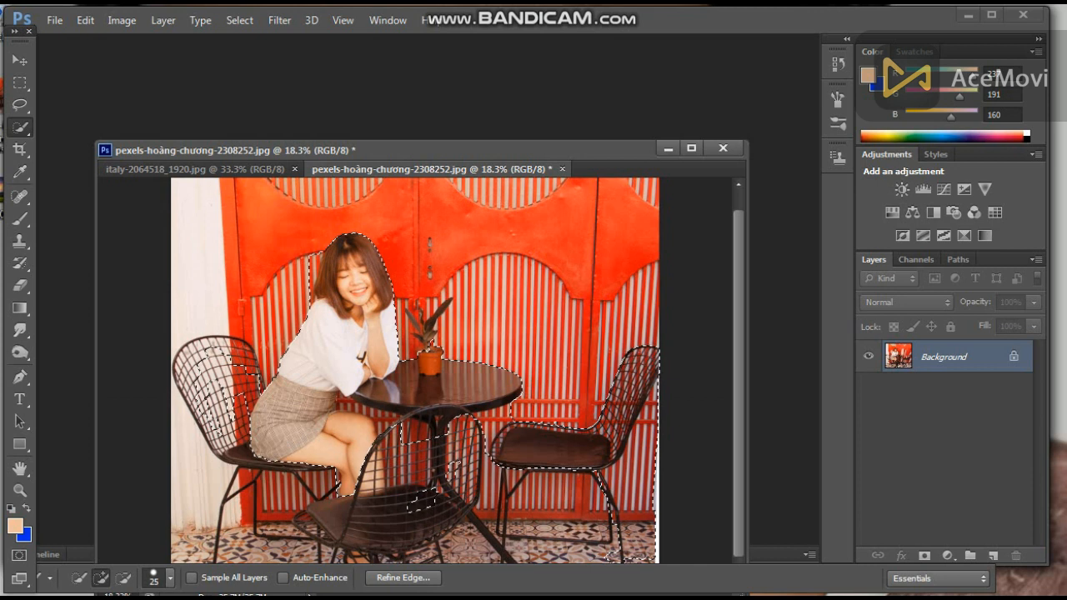
Enlarge the Quick Selection brush to 45 and extend the selection over the tiled floor and front chair
{"action": "key", "text": "bracketright"}
{"action": "key", "text": "bracketright"}
{"action": "key", "text": "bracketright"}
{"action": "left_click", "coordinate": [552, 548]}
{"action": "key", "text": "bracketright"}
{"action": "left_click", "coordinate": [392, 513]}
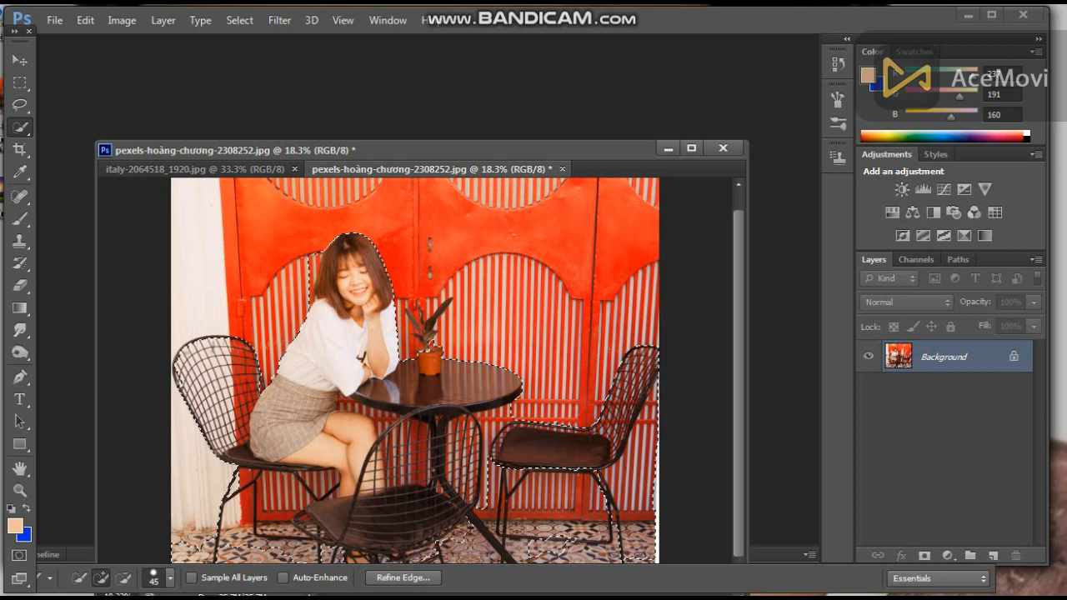
Add the remaining floor tiles around the chair legs and table base to the selection
{"action": "scroll", "coordinate": [414, 370], "scroll_direction": "down", "scroll_amount": 2}
{"action": "left_click_drag", "start_coordinate": [286, 507], "coordinate": [308, 530]}
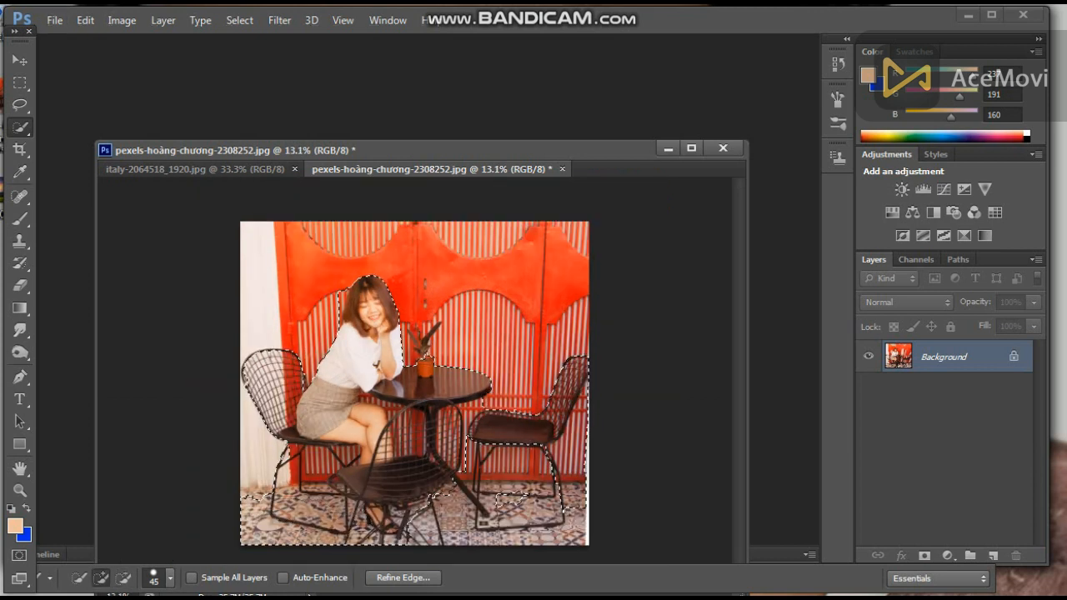
{"action": "left_click_drag", "start_coordinate": [435, 511], "coordinate": [490, 502]}
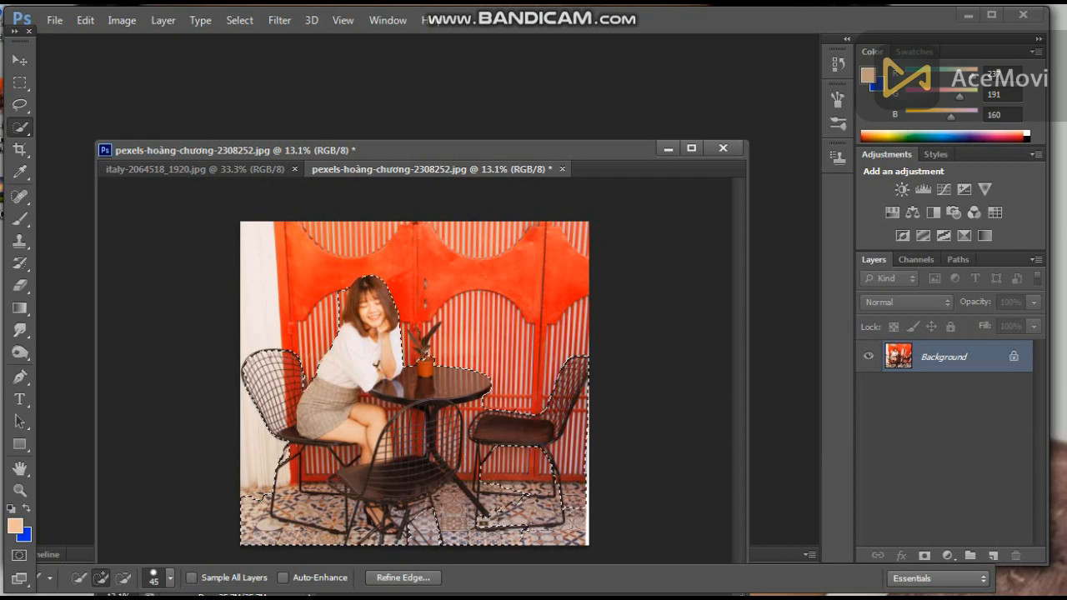
{"action": "left_click", "coordinate": [484, 523]}
{"action": "left_click_drag", "start_coordinate": [527, 512], "coordinate": [571, 533]}
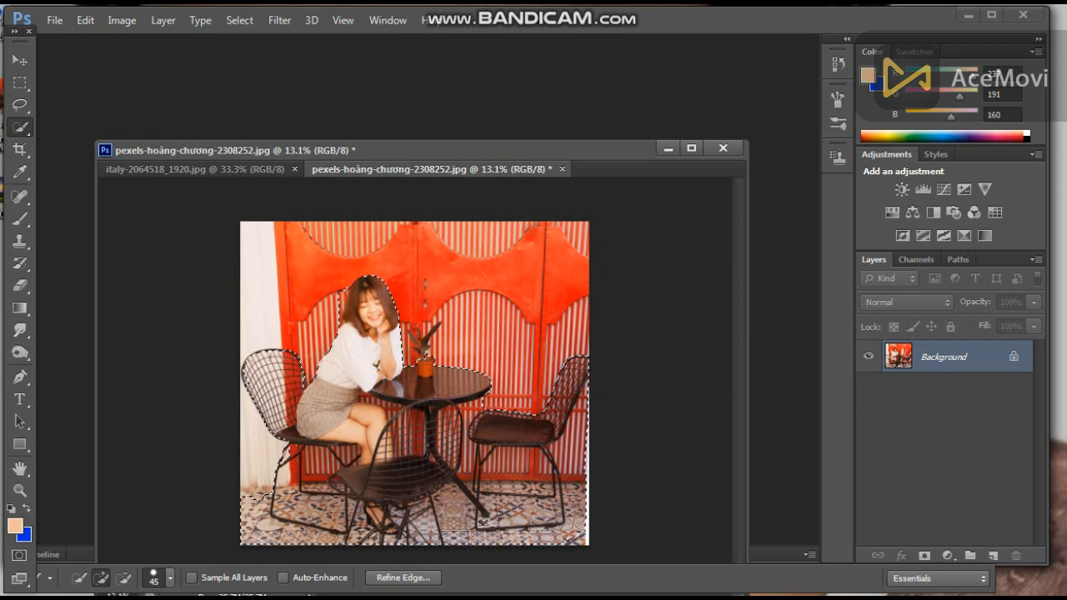
Trim the excess background beside the woman's hair from the selection with the Lasso tool
{"action": "left_click", "coordinate": [20, 105]}
{"action": "scroll", "coordinate": [403, 362], "scroll_direction": "up", "scroll_amount": 6}
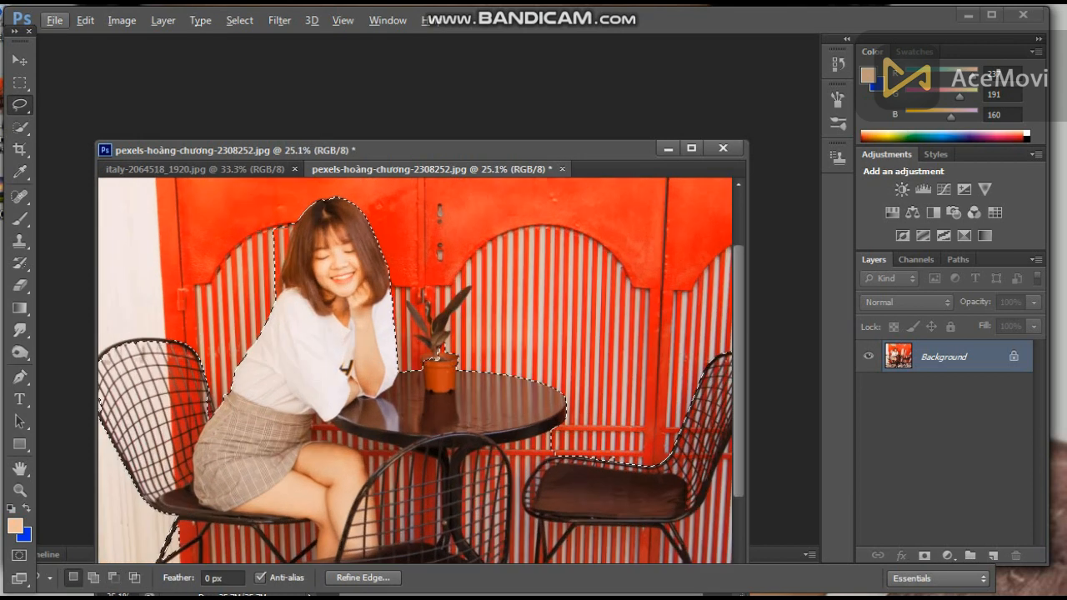
{"action": "left_click_drag", "start_coordinate": [403, 362], "coordinate": [417, 400]}
{"action": "mouse_move", "coordinate": [290, 332]}
{"action": "left_mouse_down"}
{"action": "mouse_move", "coordinate": [252, 301]}
{"action": "mouse_move", "coordinate": [288, 330]}
{"action": "left_mouse_up"}
{"action": "key", "text": "ctrl+z"}
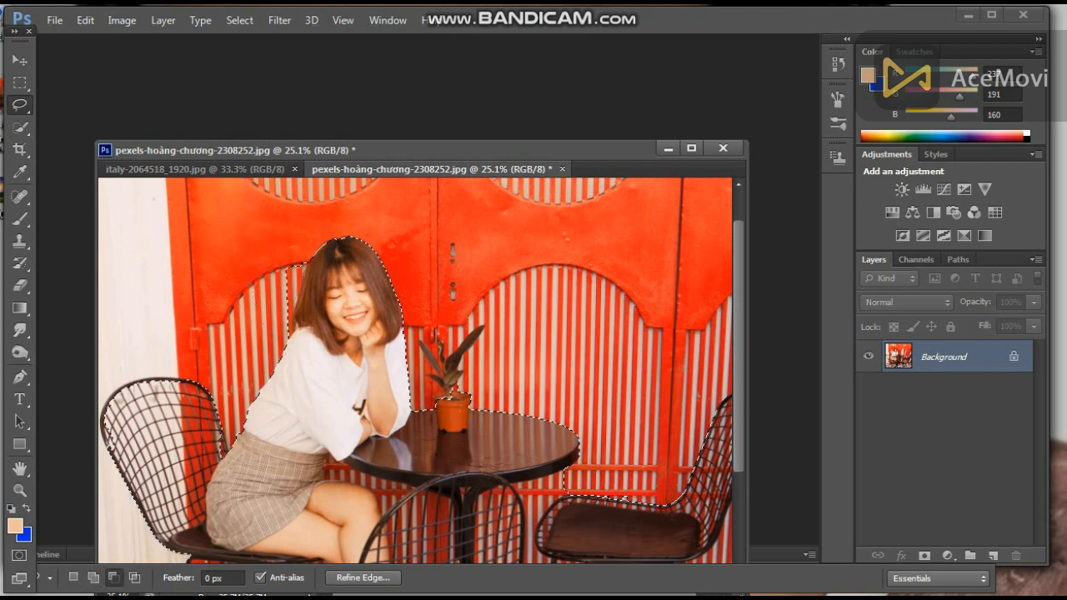
{"action": "scroll", "coordinate": [393, 307], "scroll_direction": "down", "scroll_amount": 3}
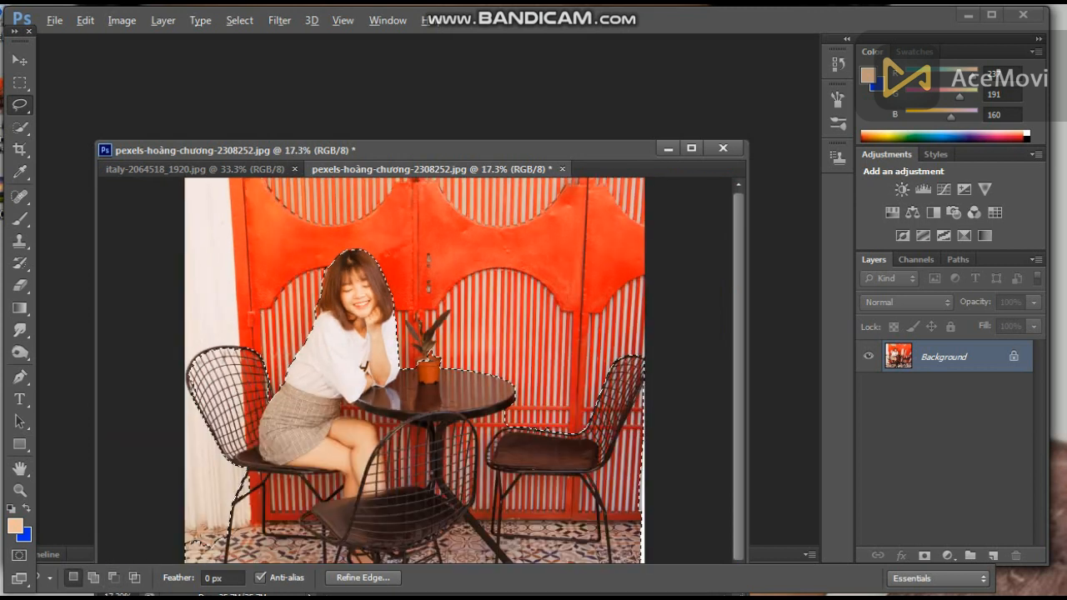
{"action": "key", "text": "shift"}
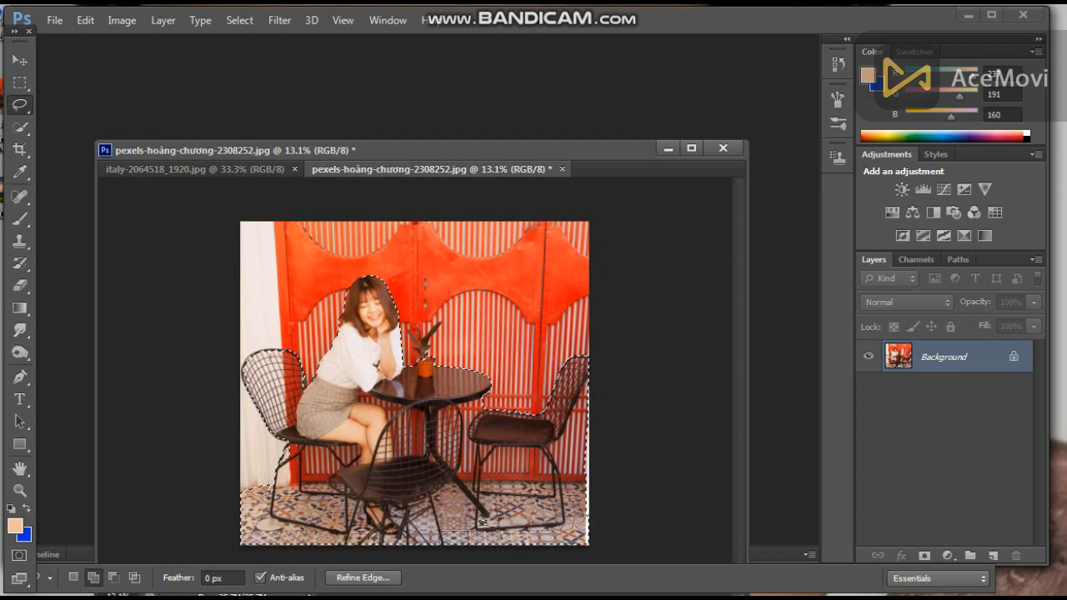
{"action": "key", "text": "alt"}
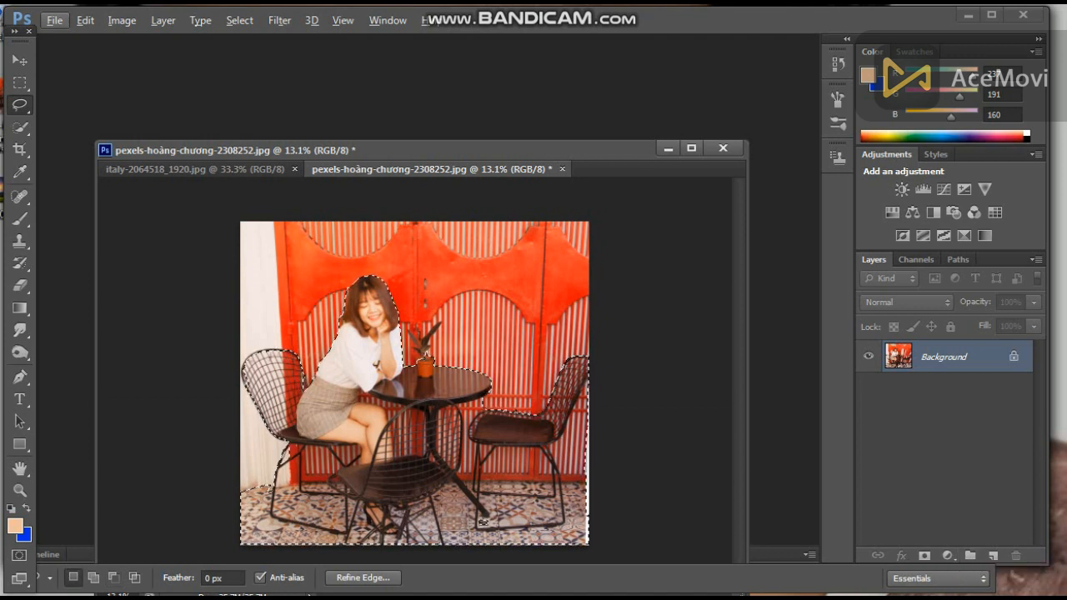
Add a layer mask from the selection to hide the background, and detach the photo into a floating window
{"action": "left_click", "coordinate": [924, 555]}
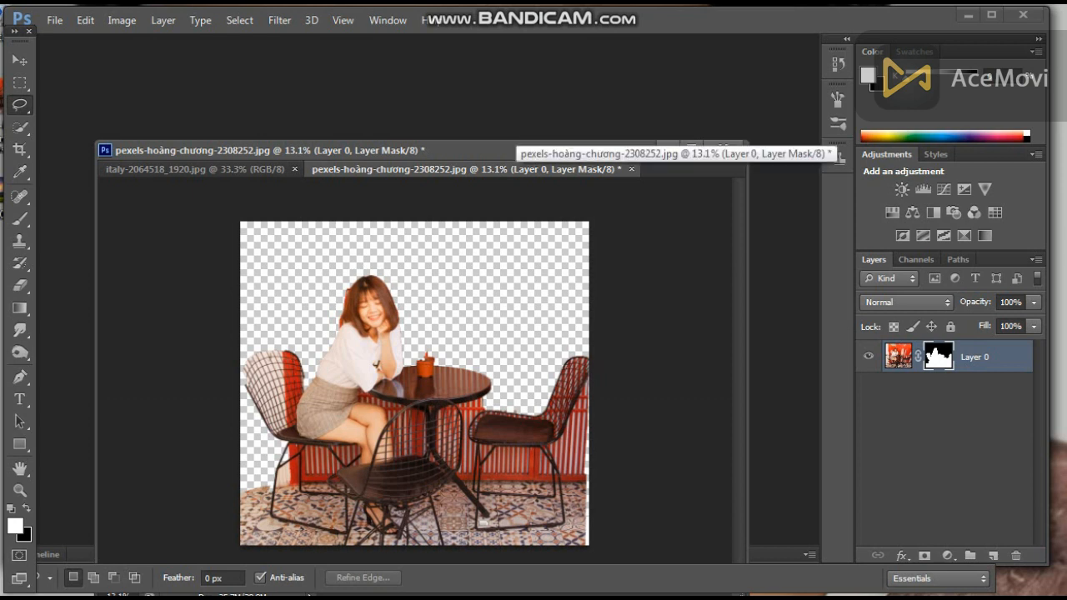
{"action": "left_click_drag", "start_coordinate": [516, 169], "coordinate": [593, 191]}
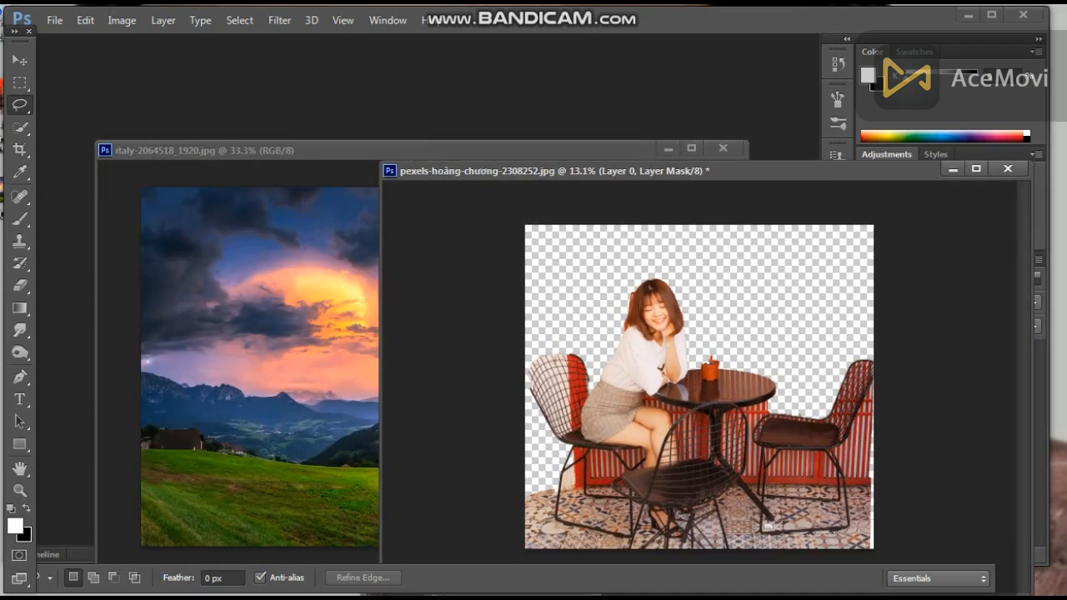
Copy the italy-2064518_1920.jpg landscape into the masked photo and scale it to 165.36% width and 195.08% height
{"action": "left_click", "coordinate": [20, 60]}
{"action": "left_click_drag", "start_coordinate": [325, 350], "coordinate": [565, 260]}
{"action": "left_click_drag", "start_coordinate": [732, 366], "coordinate": [873, 499]}
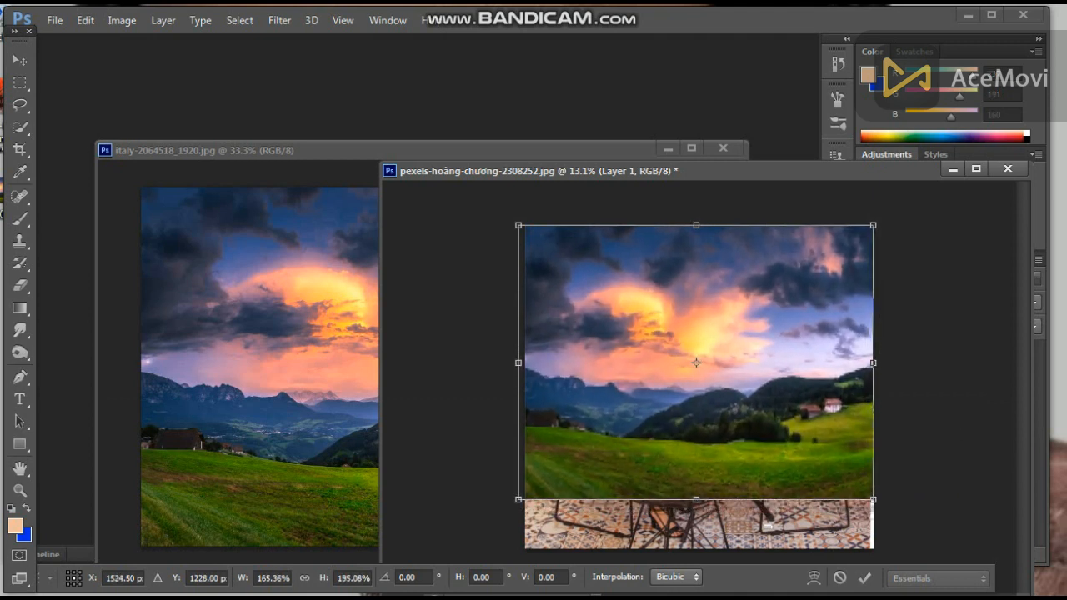
{"action": "key", "text": "Return"}
Close the landscape document and move the landscape layer below the masked photo layer
{"action": "left_click", "coordinate": [723, 148]}
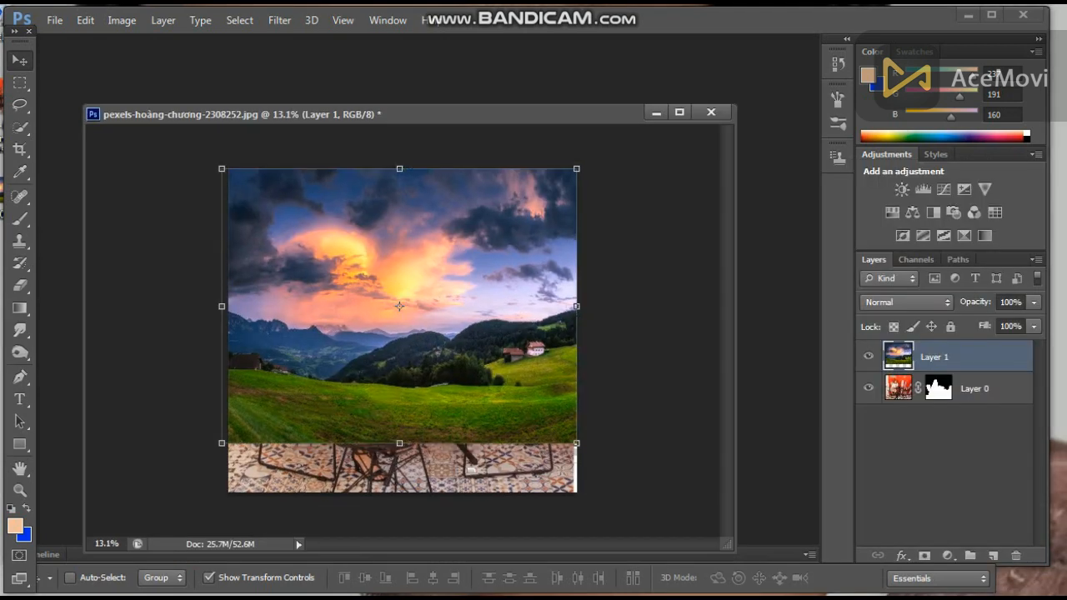
{"action": "left_click_drag", "start_coordinate": [935, 357], "coordinate": [935, 402]}
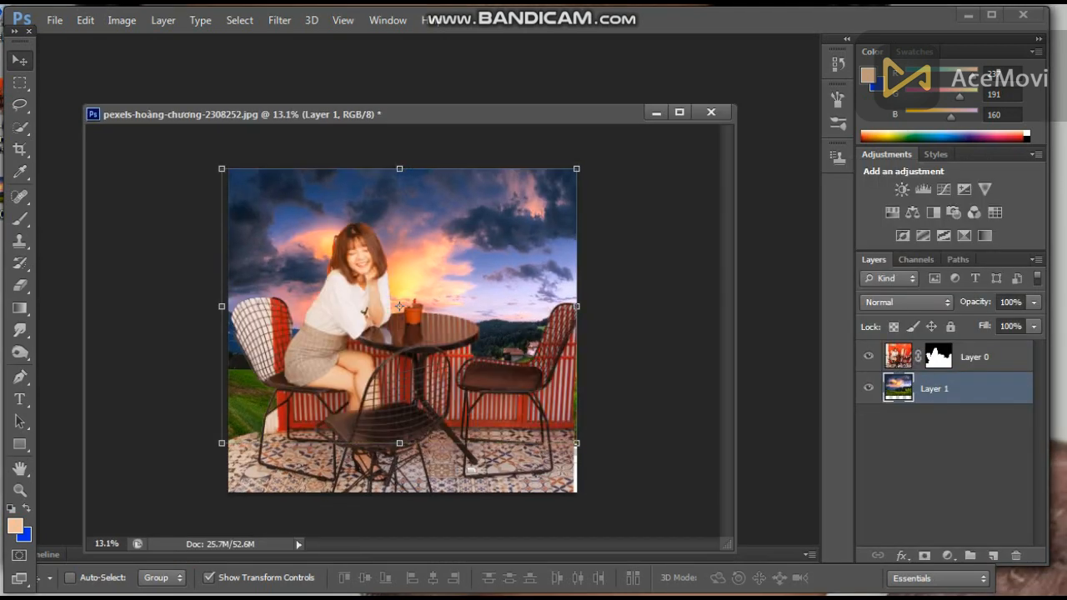
{"action": "right_click", "coordinate": [482, 202]}
{"action": "left_click", "coordinate": [502, 215]}
{"action": "mouse_move", "coordinate": [480, 205]}
{"action": "left_mouse_down"}
{"action": "mouse_move", "coordinate": [480, 171]}
{"action": "mouse_move", "coordinate": [487, 198]}
{"action": "left_mouse_up"}
{"action": "scroll", "coordinate": [402, 329], "scroll_direction": "down", "scroll_amount": 1}
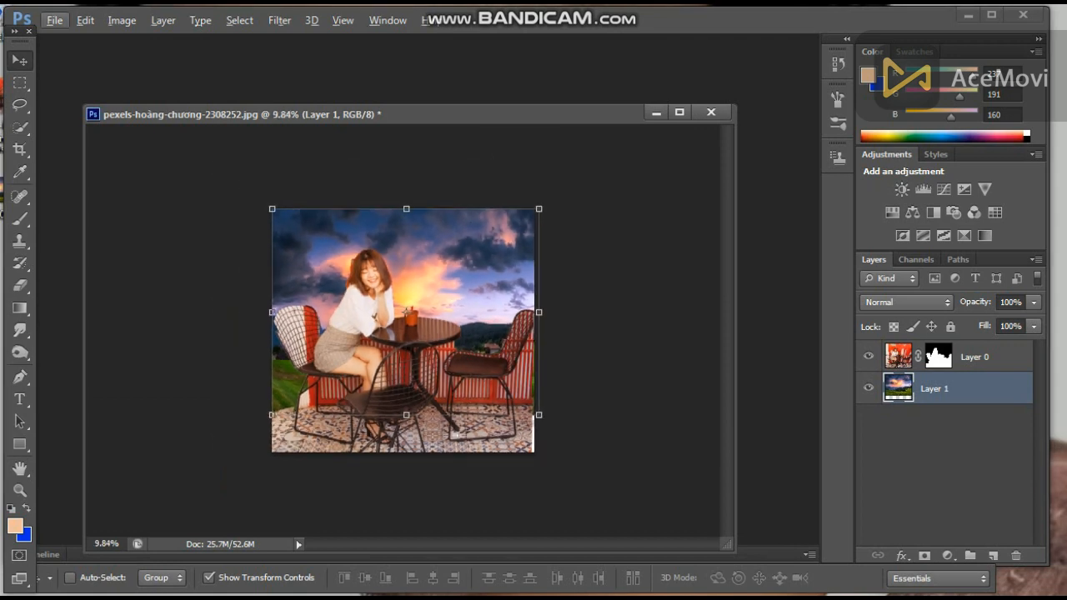
Stretch the landscape layer well beyond the canvas, to 305.42% width and 181.72% height
{"action": "left_click_drag", "start_coordinate": [406, 209], "coordinate": [406, 87]}
{"action": "scroll", "coordinate": [406, 265], "scroll_direction": "down", "scroll_amount": 1}
{"action": "scroll", "coordinate": [402, 329], "scroll_direction": "down", "scroll_amount": 3}
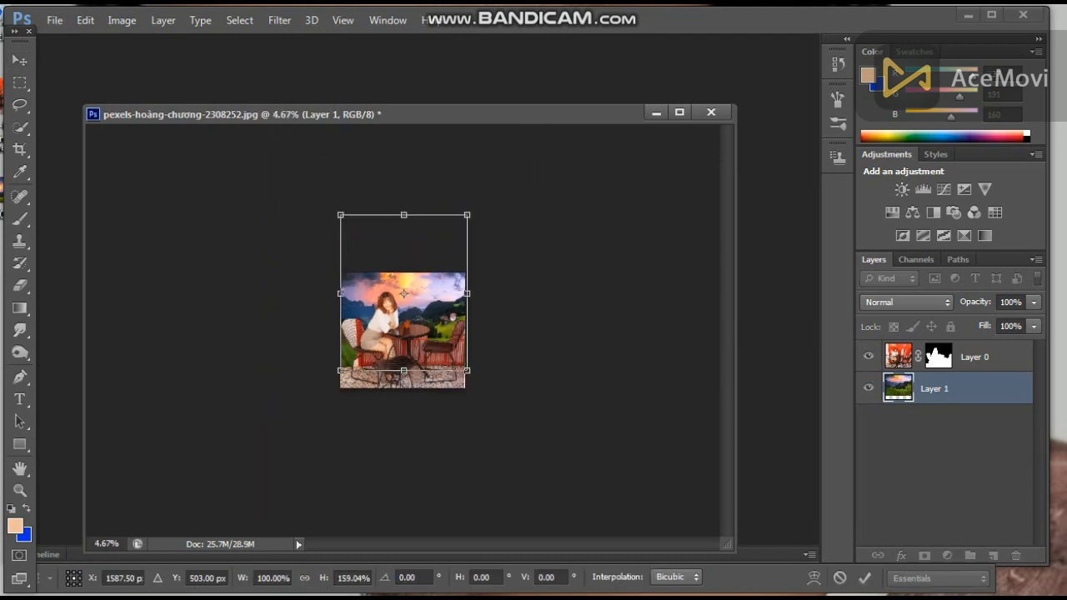
{"action": "left_click_drag", "start_coordinate": [404, 215], "coordinate": [404, 153]}
{"action": "left_click_drag", "start_coordinate": [467, 261], "coordinate": [729, 286]}
{"action": "mouse_move", "coordinate": [518, 237]}
{"action": "left_mouse_down"}
{"action": "mouse_move", "coordinate": [518, 225]}
{"action": "mouse_move", "coordinate": [518, 240]}
{"action": "left_mouse_up"}
{"action": "left_click_drag", "start_coordinate": [535, 156], "coordinate": [534, 195]}
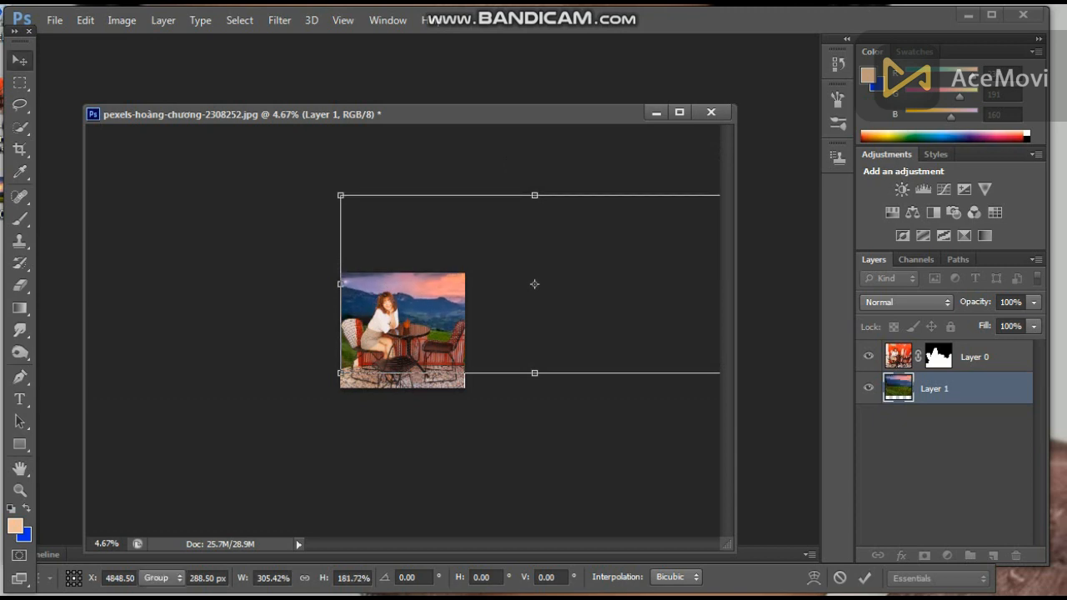
{"action": "key", "text": "Return"}
Shift the landscape so its sunset sits behind the woman, and reduce its height to 86.58%
{"action": "left_click_drag", "start_coordinate": [438, 292], "coordinate": [357, 291]}
{"action": "mouse_move", "coordinate": [439, 296]}
{"action": "left_mouse_down"}
{"action": "mouse_move", "coordinate": [417, 289]}
{"action": "mouse_move", "coordinate": [395, 304]}
{"action": "mouse_move", "coordinate": [404, 307]}
{"action": "mouse_move", "coordinate": [460, 244]}
{"action": "mouse_move", "coordinate": [463, 270]}
{"action": "mouse_move", "coordinate": [438, 288]}
{"action": "left_mouse_up"}
{"action": "key", "text": "ctrl+t"}
{"action": "left_click_drag", "start_coordinate": [438, 198], "coordinate": [438, 222]}
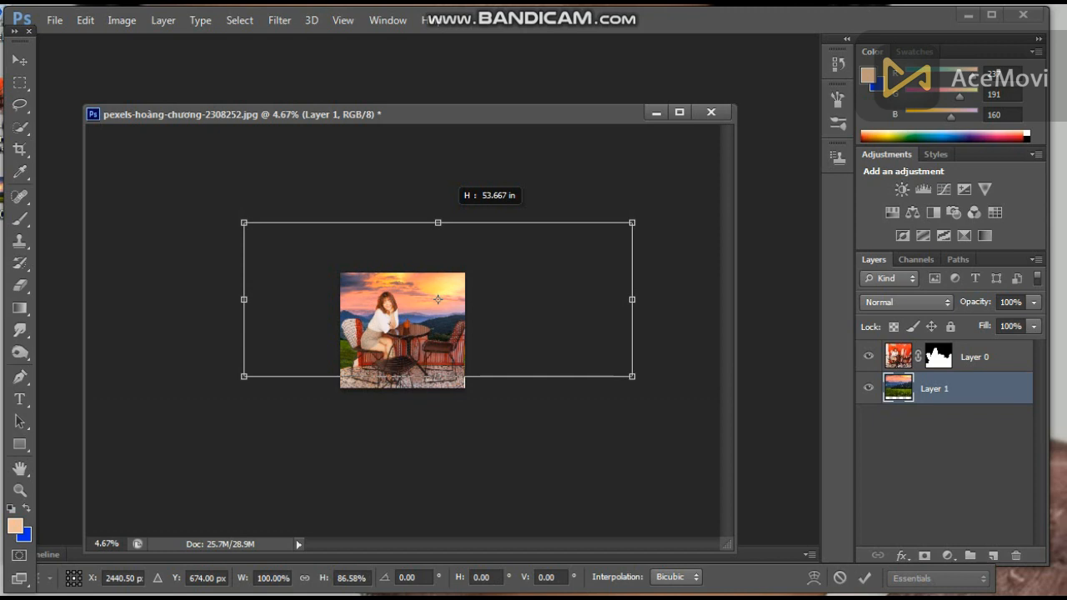
{"action": "key", "text": "m"}
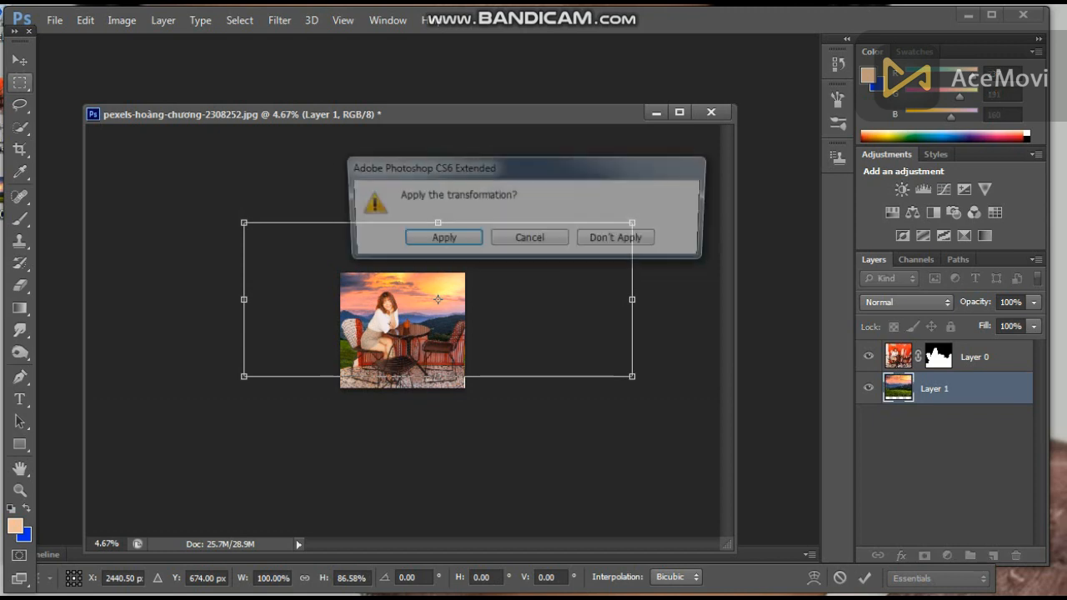
{"action": "key", "text": "Return"}
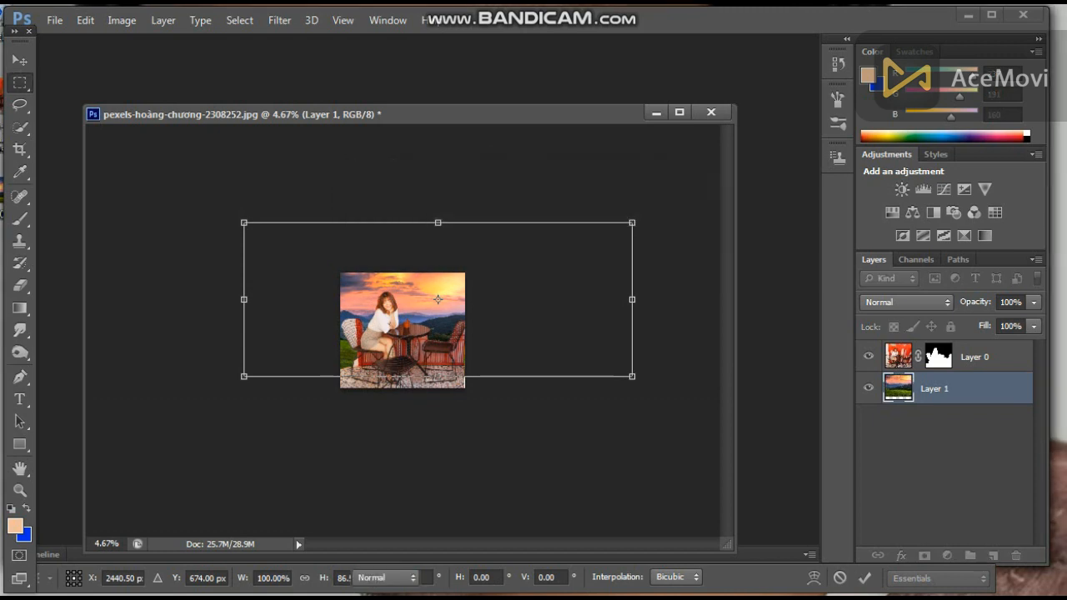
Examine the composite at several magnifications and in full-screen view, checking the cut-out edges against the new background
{"action": "key", "text": "ctrl+0"}
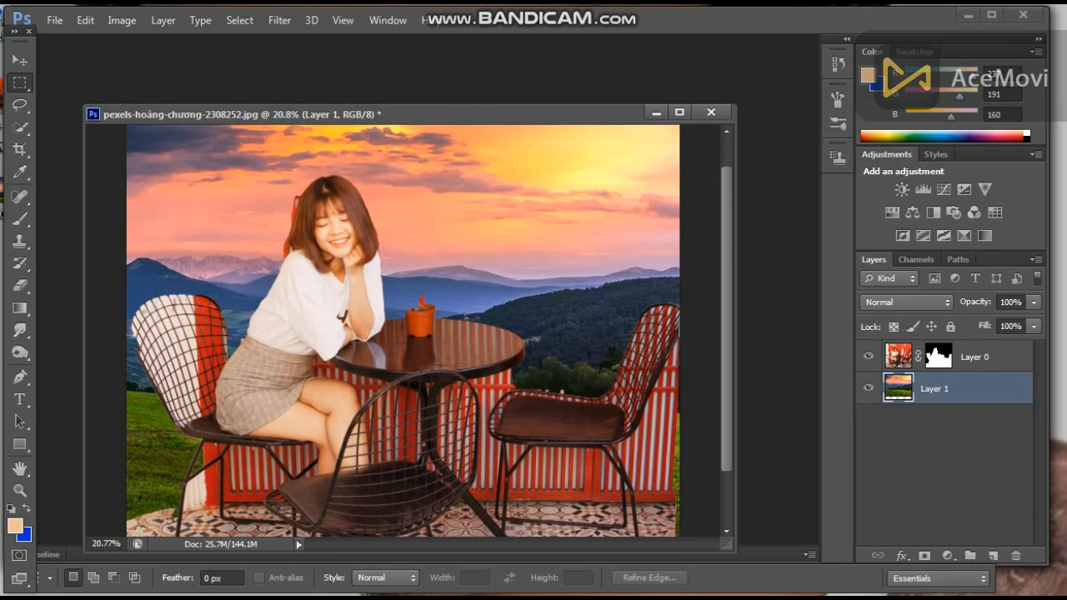
{"action": "key", "text": "ctrl+plus"}
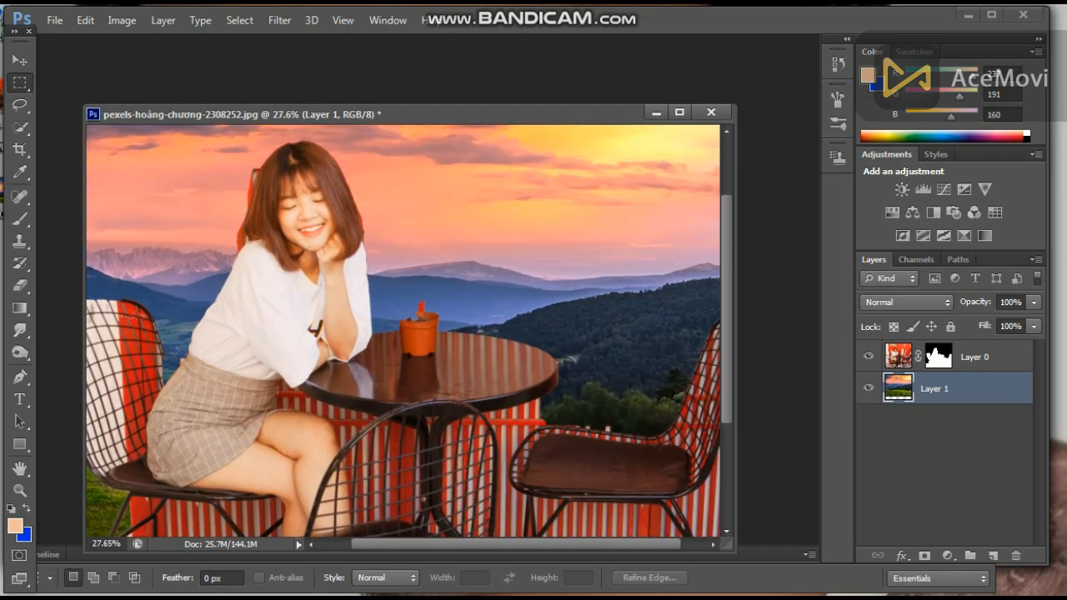
{"action": "scroll", "coordinate": [417, 291], "scroll_direction": "down", "scroll_amount": 5}
{"action": "scroll", "coordinate": [417, 292], "scroll_direction": "up", "scroll_amount": 1}
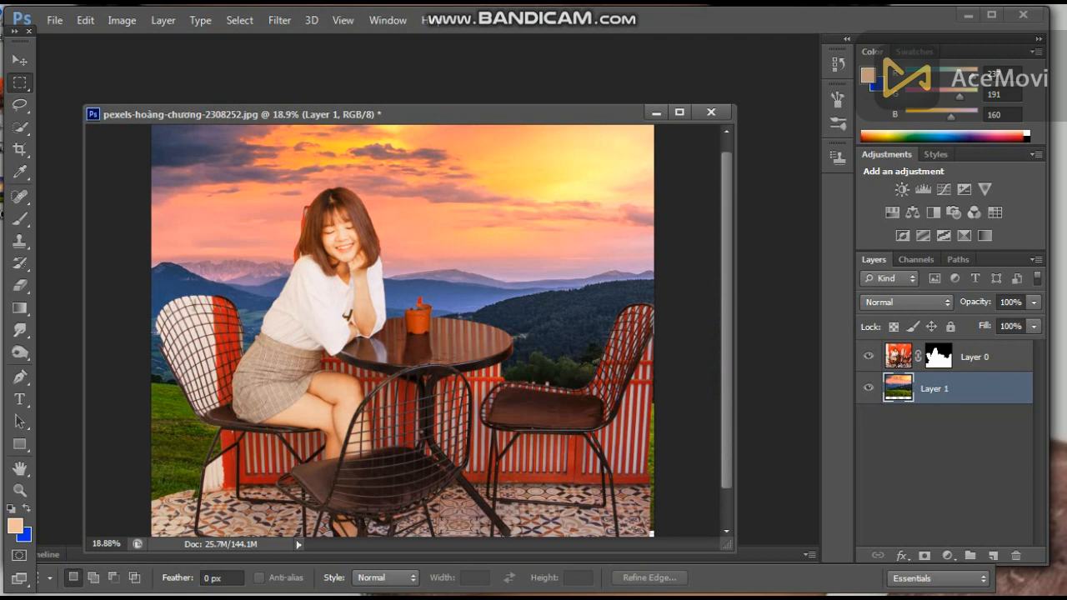
{"action": "key", "text": "l"}
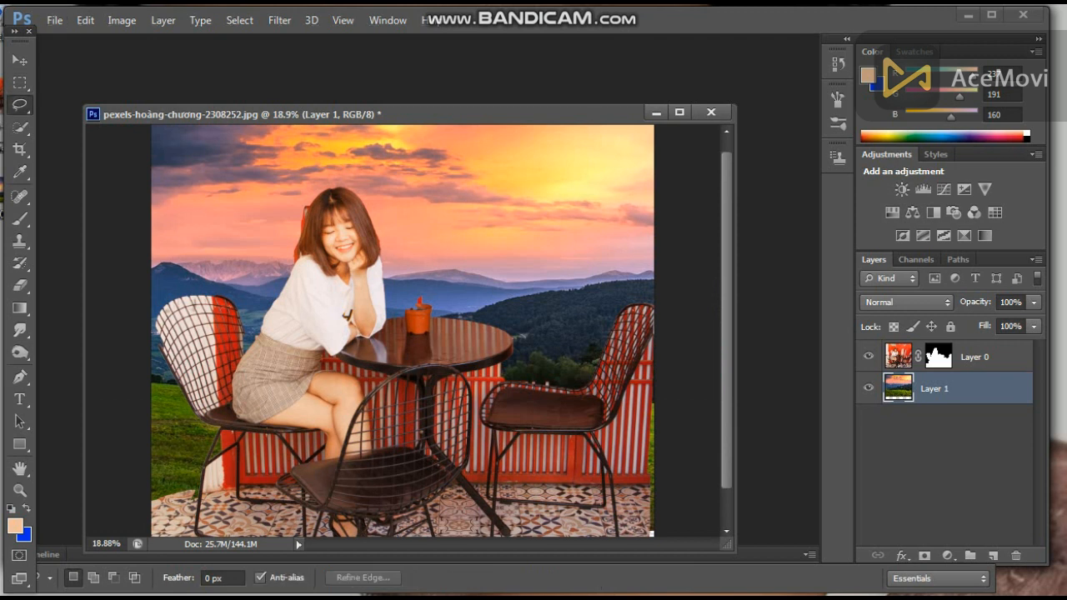
{"action": "scroll", "coordinate": [403, 331], "scroll_direction": "down", "scroll_amount": 3}
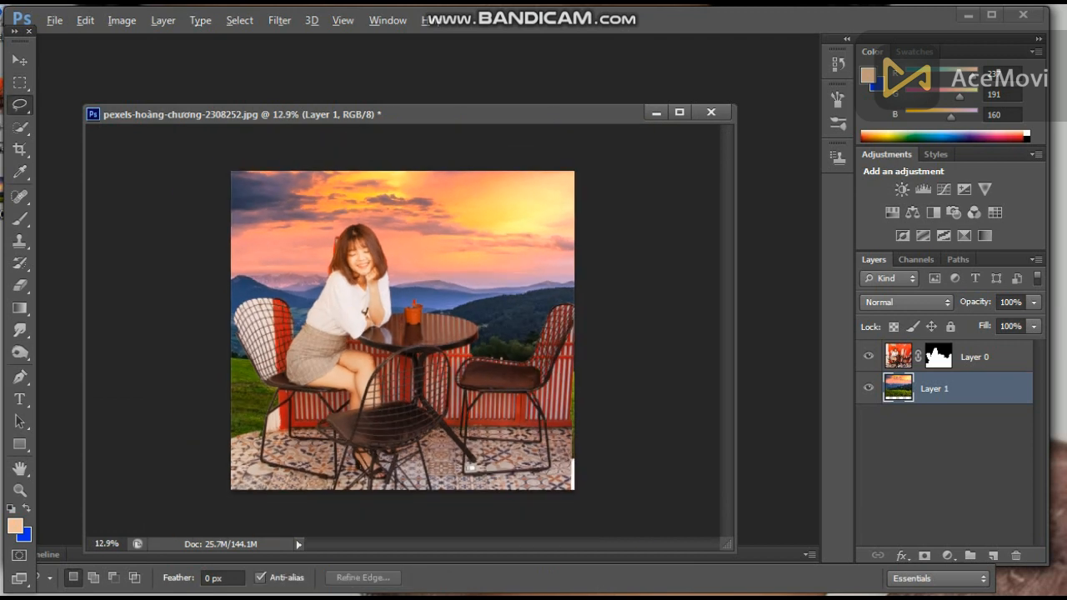
{"action": "left_click", "coordinate": [680, 112]}
{"action": "scroll", "coordinate": [543, 295], "scroll_direction": "up", "scroll_amount": 8}
{"action": "scroll", "coordinate": [544, 295], "scroll_direction": "down", "scroll_amount": 10}
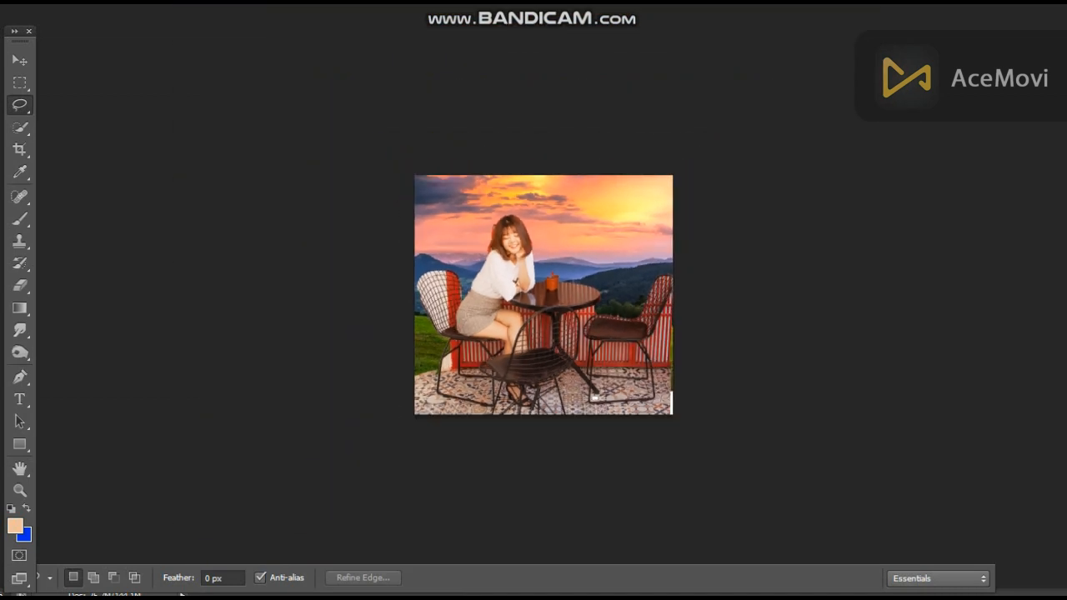
{"action": "key", "text": "f"}
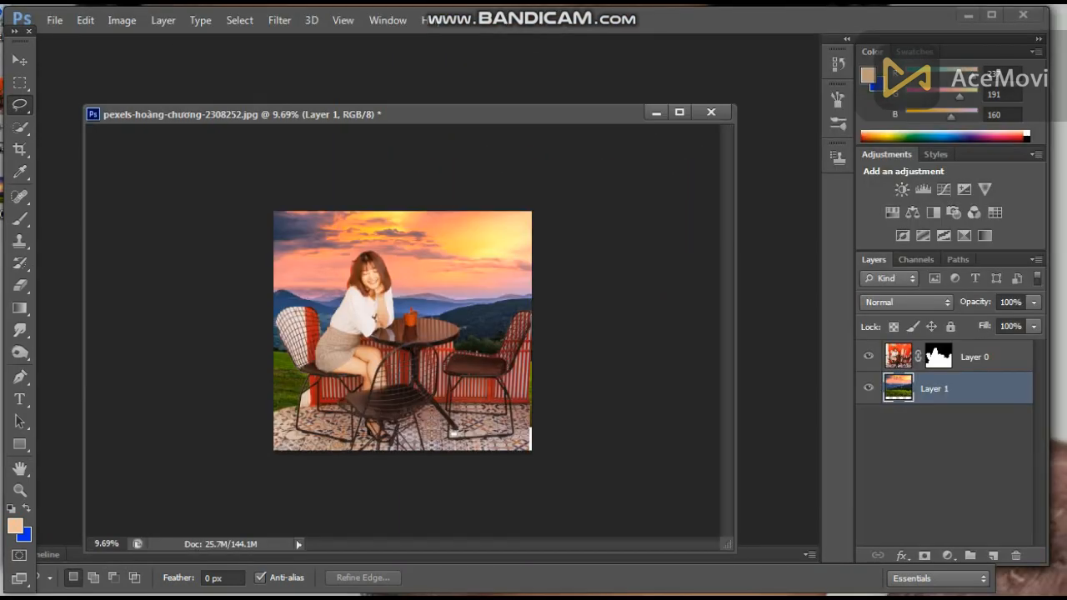
Stretch the landscape layer upward to 164.16% height so hills and meadow fill the background
{"action": "key", "text": "v"}
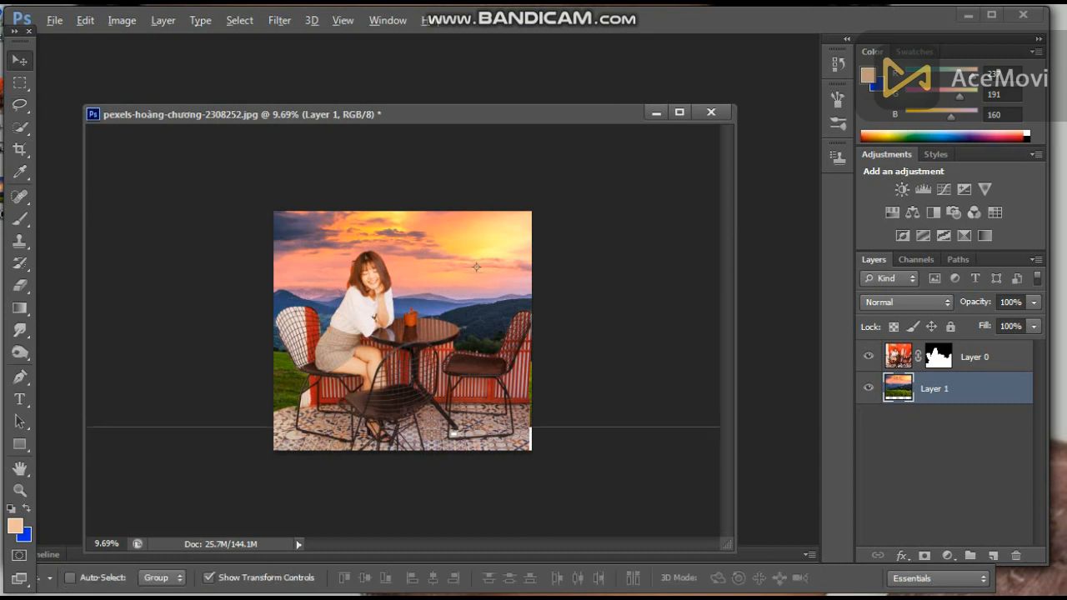
{"action": "scroll", "coordinate": [404, 331], "scroll_direction": "down", "scroll_amount": 3}
{"action": "left_click_drag", "start_coordinate": [449, 190], "coordinate": [449, 61]}
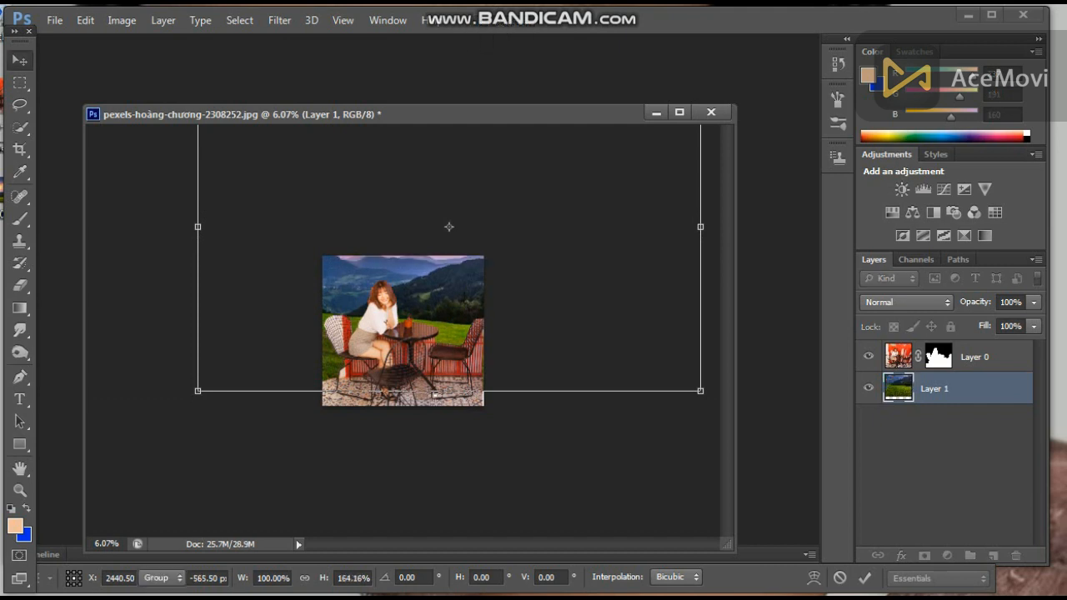
{"action": "key", "text": "Return"}
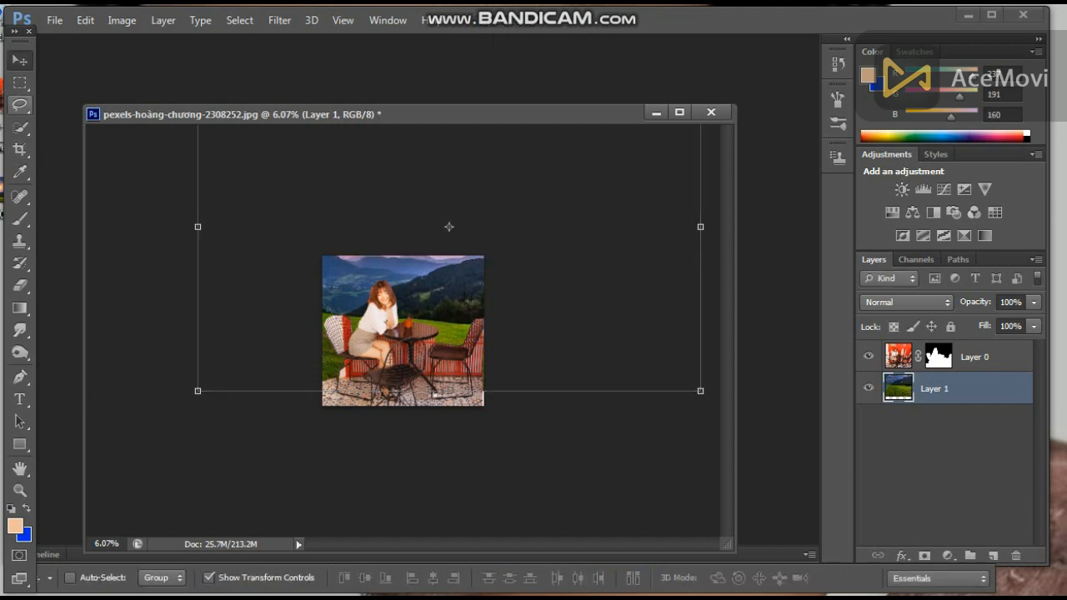
{"action": "left_click", "coordinate": [20, 82]}
{"action": "left_click_drag", "start_coordinate": [315, 251], "coordinate": [547, 281]}
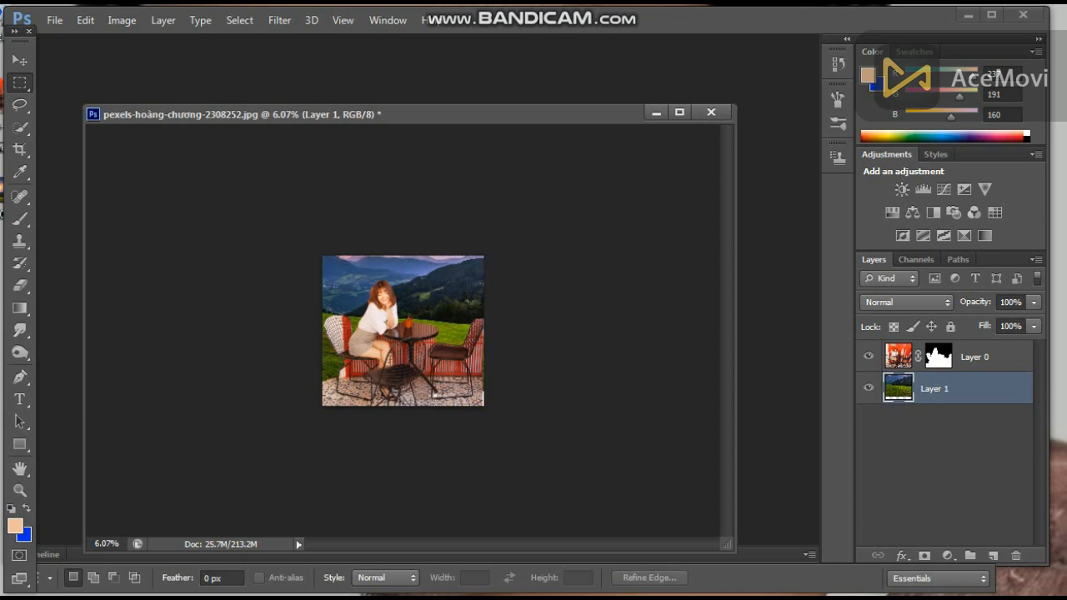
{"action": "key", "text": "v"}
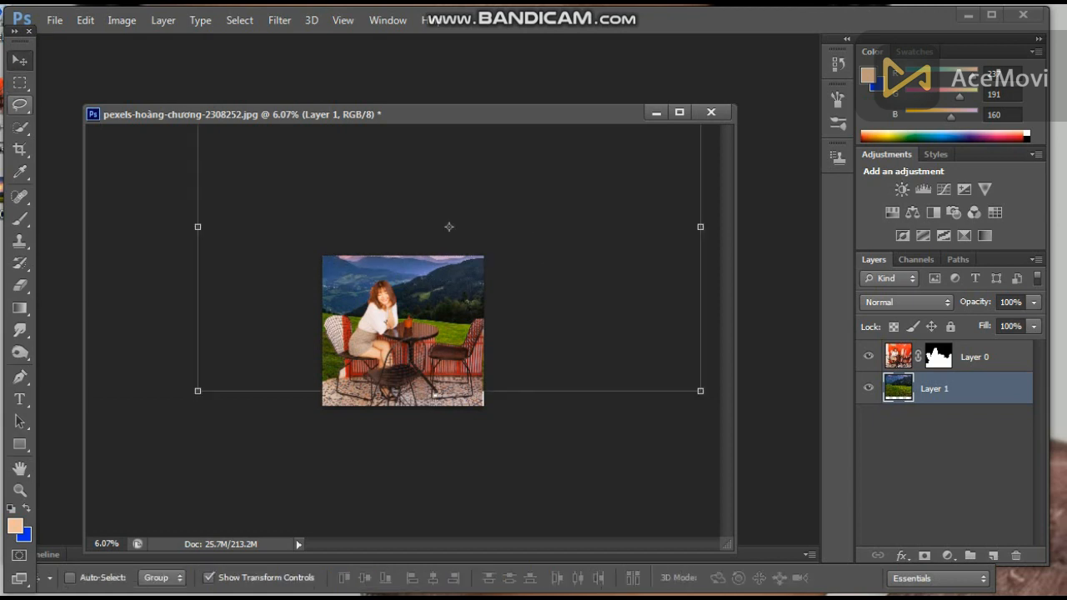
{"action": "key", "text": "m"}
{"action": "left_click_drag", "start_coordinate": [286, 260], "coordinate": [704, 95]}
{"action": "key", "text": "ctrl+d"}
{"action": "scroll", "coordinate": [403, 331], "scroll_direction": "down", "scroll_amount": 3}
{"action": "scroll", "coordinate": [403, 331], "scroll_direction": "up", "scroll_amount": 8}
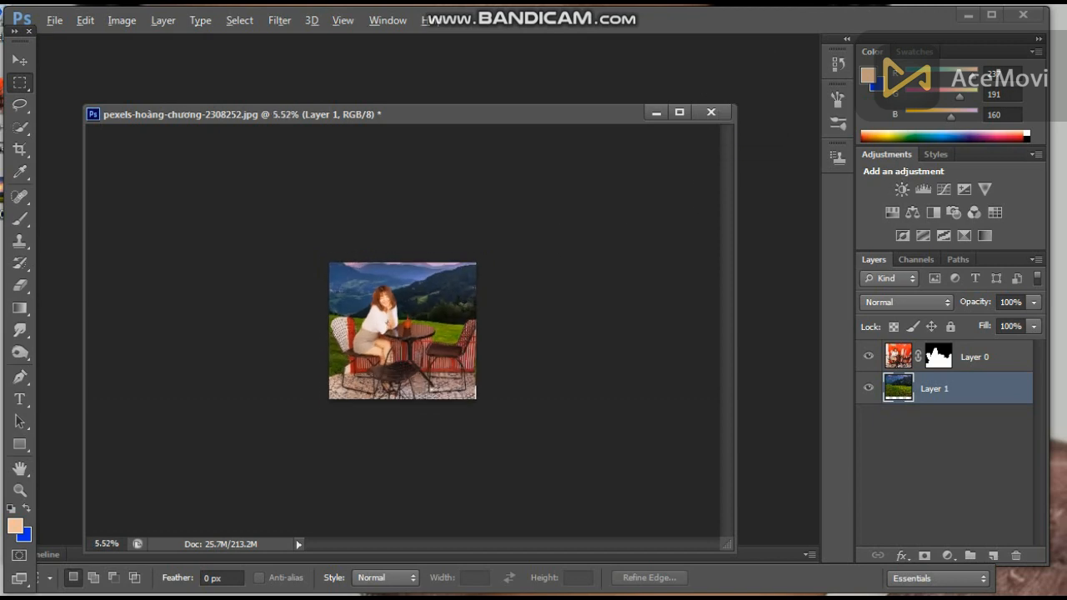
{"action": "scroll", "coordinate": [403, 331], "scroll_direction": "up", "scroll_amount": 1}
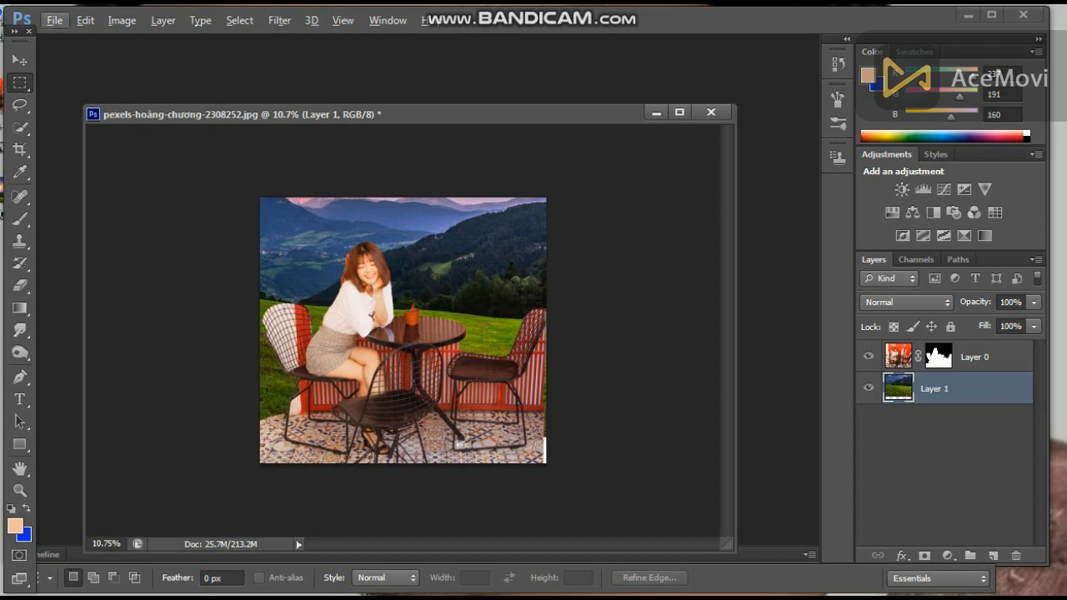
Try to clear the red wall beside the empty chair at the photo's edge using a lasso selection, erasing it on Layer 1 and Layer 0
{"action": "left_click", "coordinate": [20, 127]}
{"action": "scroll", "coordinate": [402, 331], "scroll_direction": "up", "scroll_amount": 3}
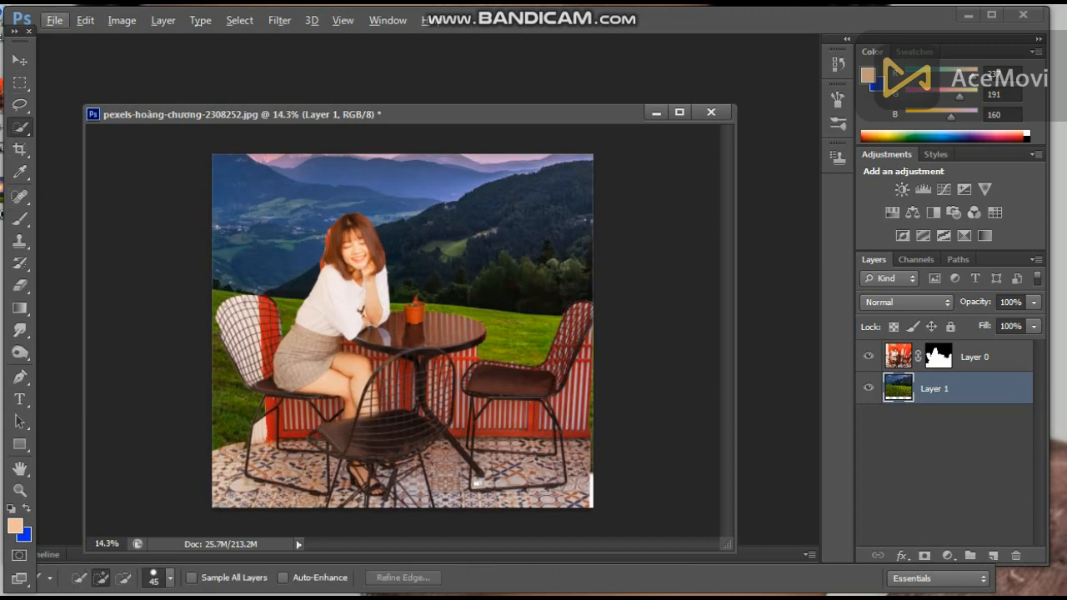
{"action": "left_click", "coordinate": [20, 105]}
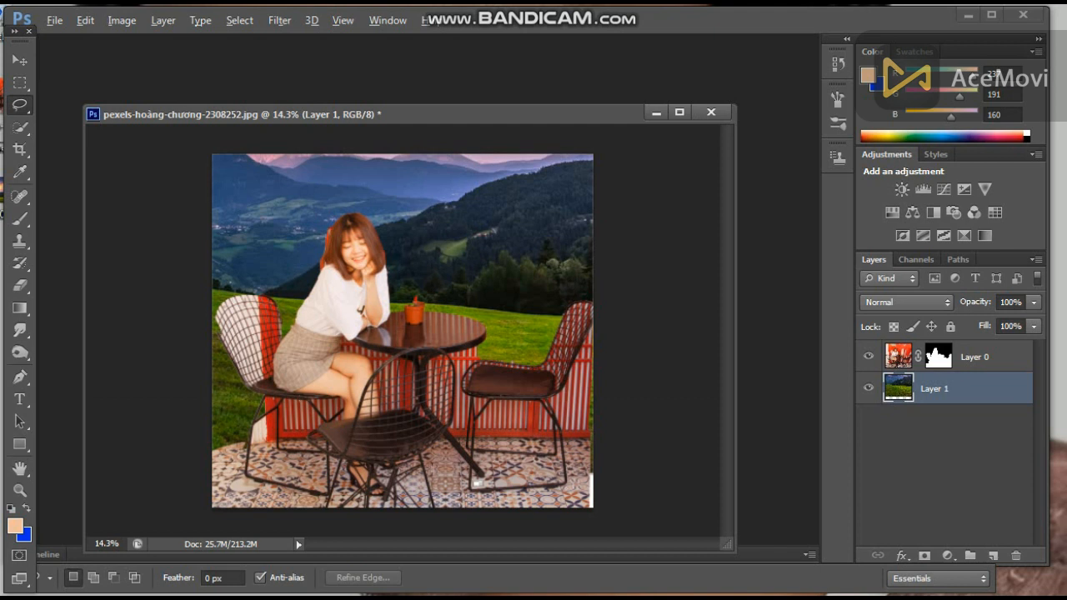
{"action": "mouse_move", "coordinate": [559, 391]}
{"action": "left_mouse_down"}
{"action": "mouse_move", "coordinate": [631, 465]}
{"action": "mouse_move", "coordinate": [593, 293]}
{"action": "left_mouse_up"}
{"action": "key", "text": "ctrl+d"}
{"action": "mouse_move", "coordinate": [598, 320]}
{"action": "left_mouse_down"}
{"action": "mouse_move", "coordinate": [562, 395]}
{"action": "mouse_move", "coordinate": [726, 392]}
{"action": "left_mouse_up"}
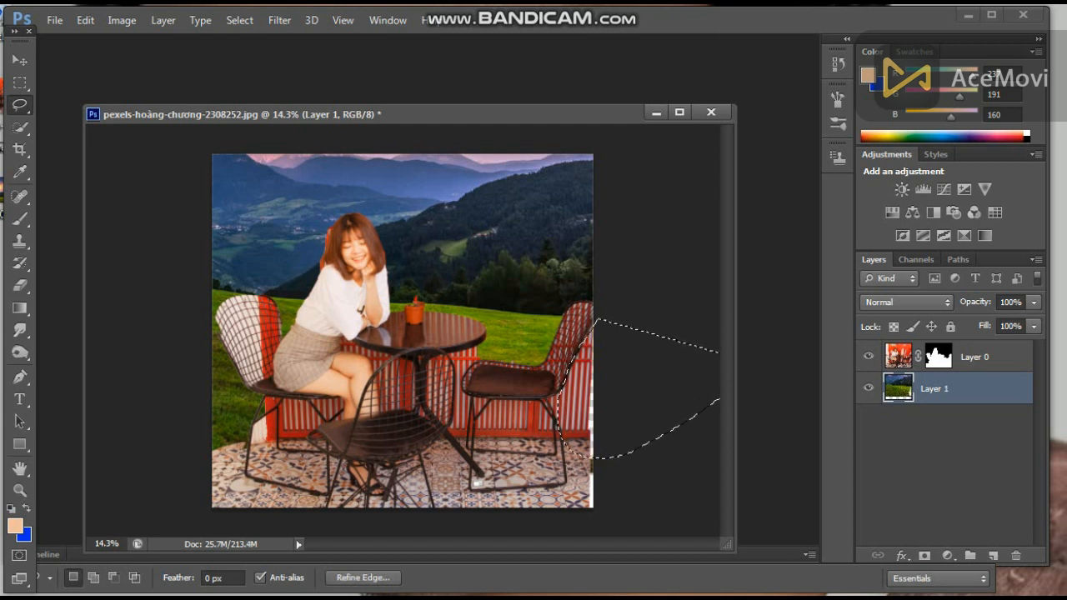
{"action": "left_click", "coordinate": [899, 357]}
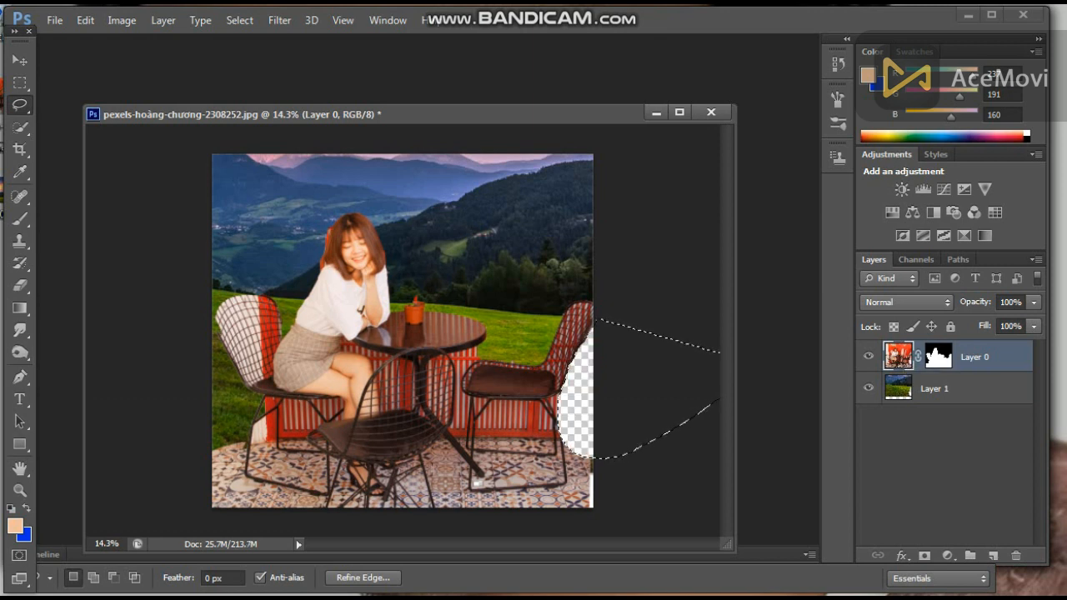
{"action": "left_click", "coordinate": [899, 389]}
{"action": "left_click", "coordinate": [899, 357]}
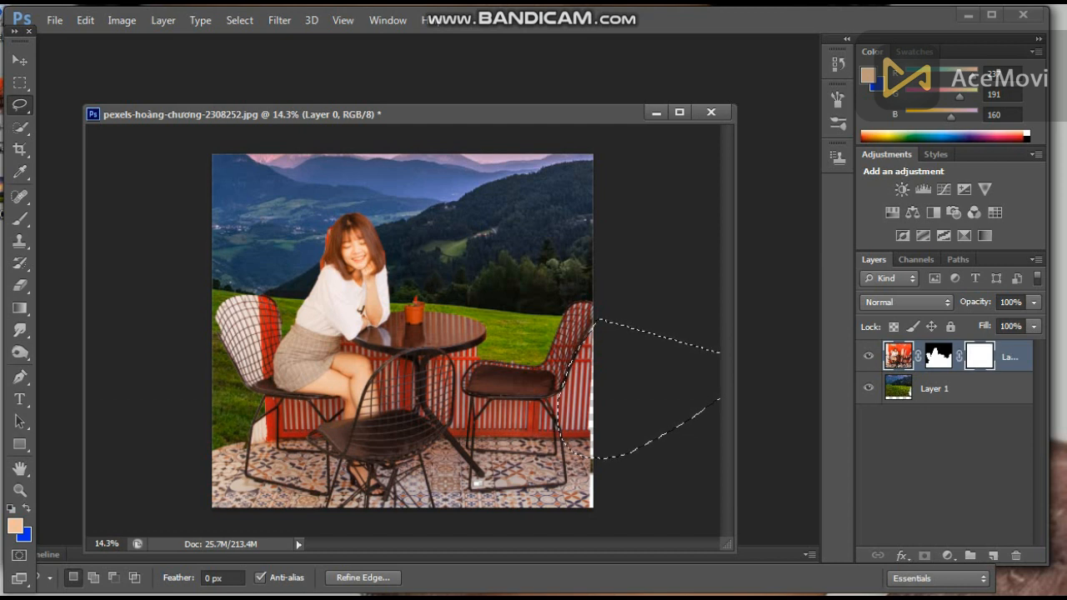
Undo the erasures and the lasso selection beside the empty chair
{"action": "key", "text": "ctrl+z"}
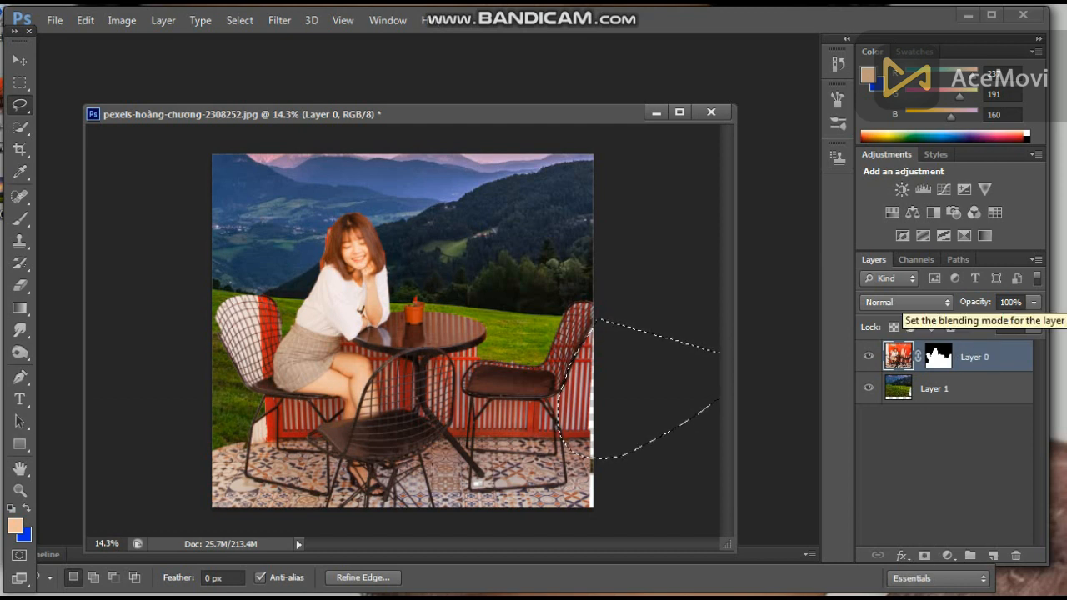
{"action": "key", "text": "ctrl+z"}
{"action": "key", "text": "ctrl+alt+z"}
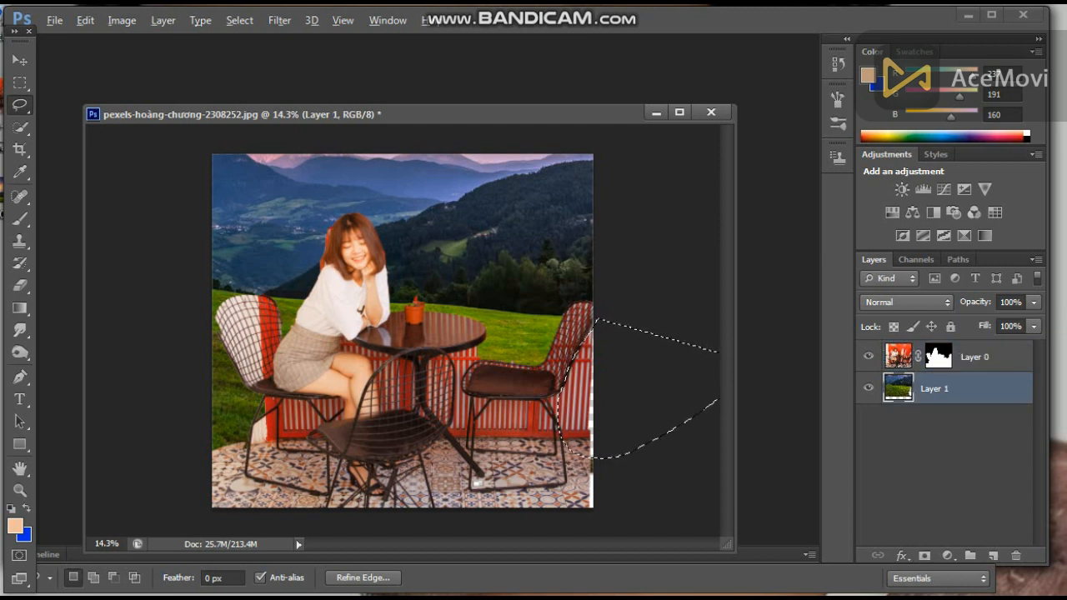
{"action": "key", "text": "ctrl+alt+z"}
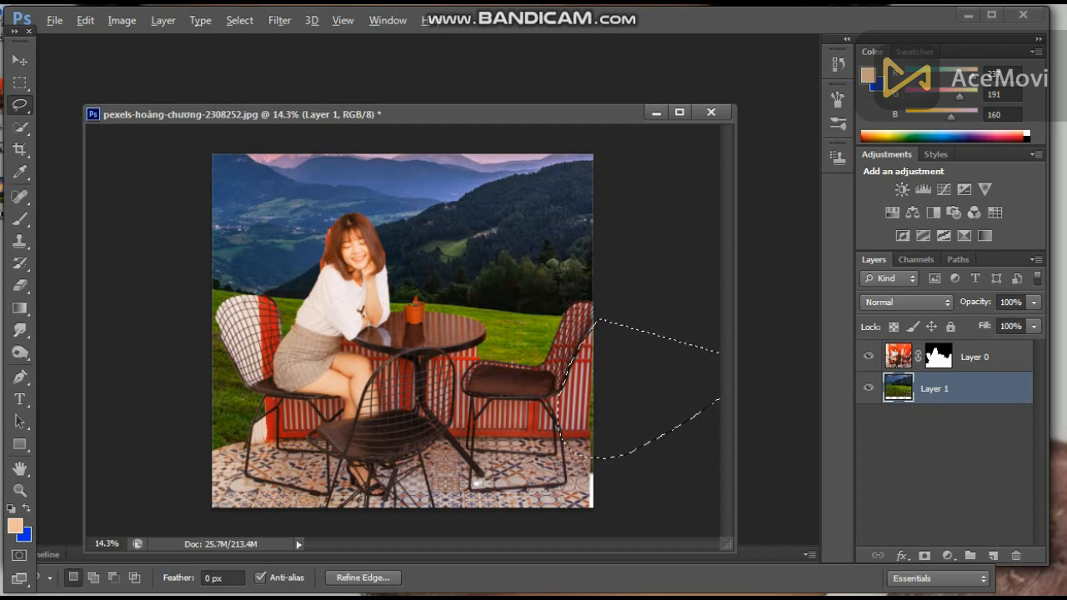
{"action": "key", "text": "ctrl+alt+z"}
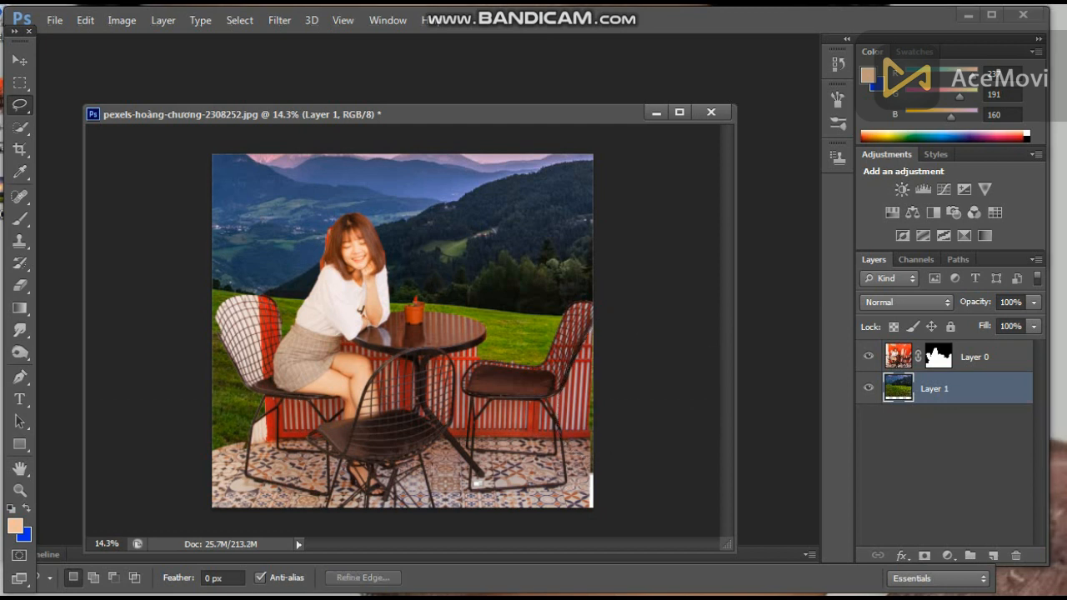
{"action": "key", "text": "ctrl+alt+z"}
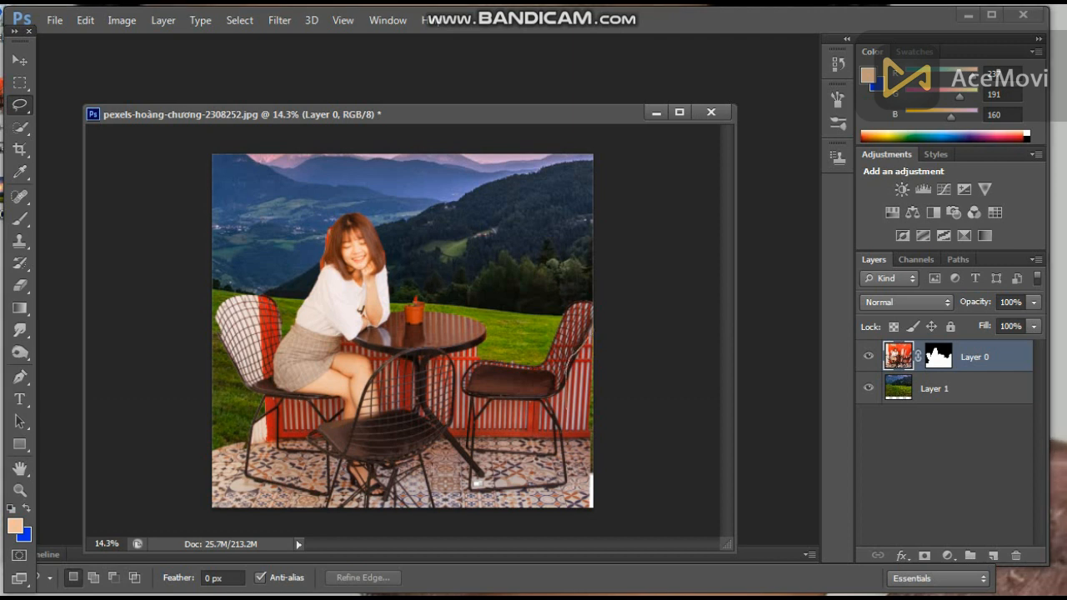
Try deleting a narrow lassoed section of red wall behind the empty chair from Layer 0, and undo the deletion
{"action": "left_click_drag", "start_coordinate": [587, 431], "coordinate": [593, 336]}
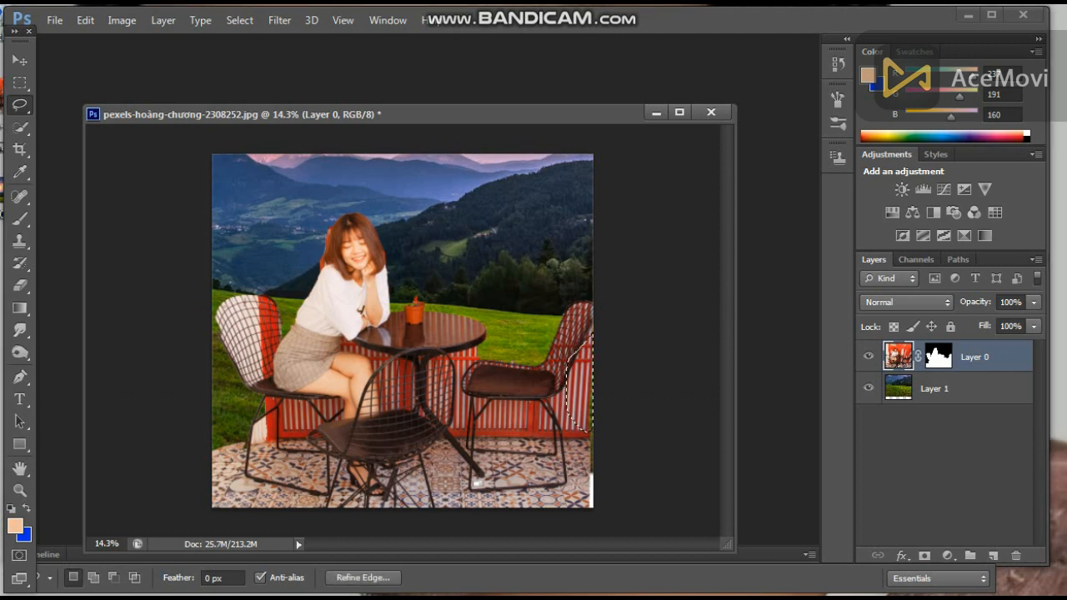
{"action": "key", "text": "Delete"}
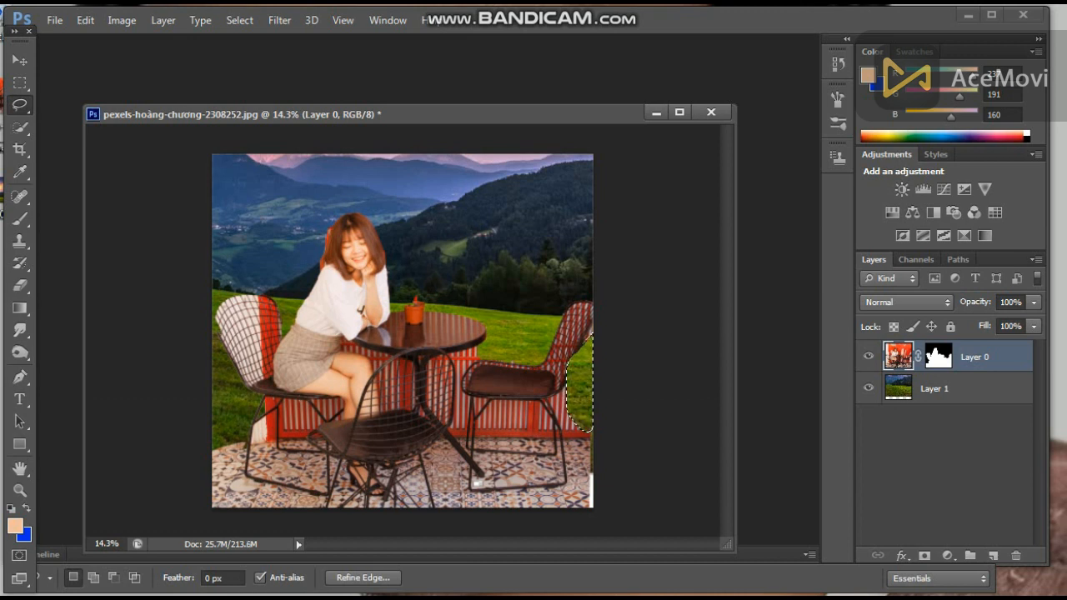
{"action": "key", "text": "ctrl+d"}
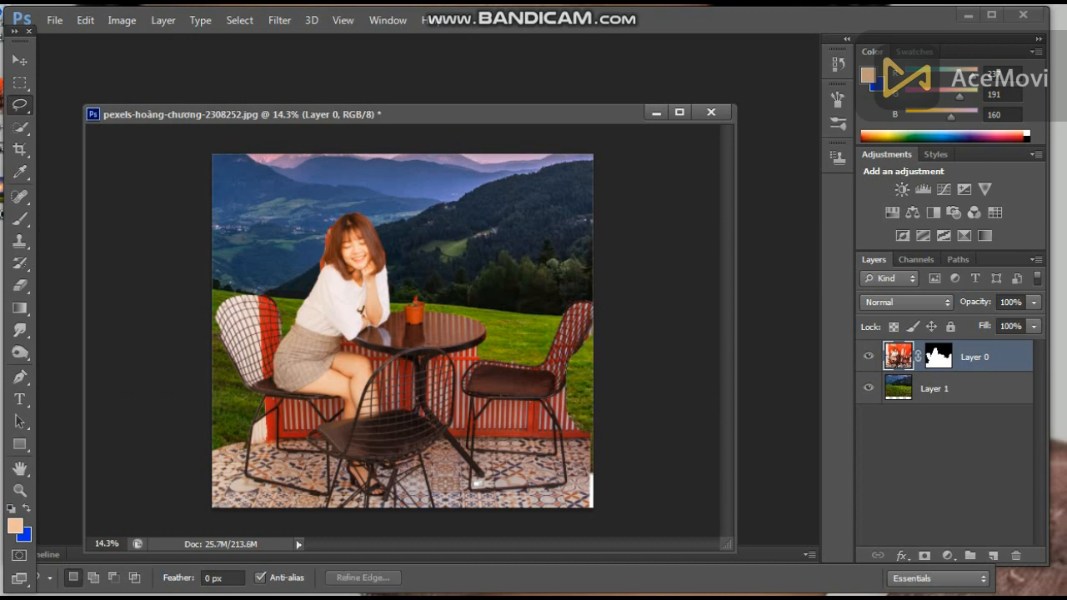
{"action": "key", "text": "ctrl+z"}
{"action": "key", "text": "ctrl+alt+z"}
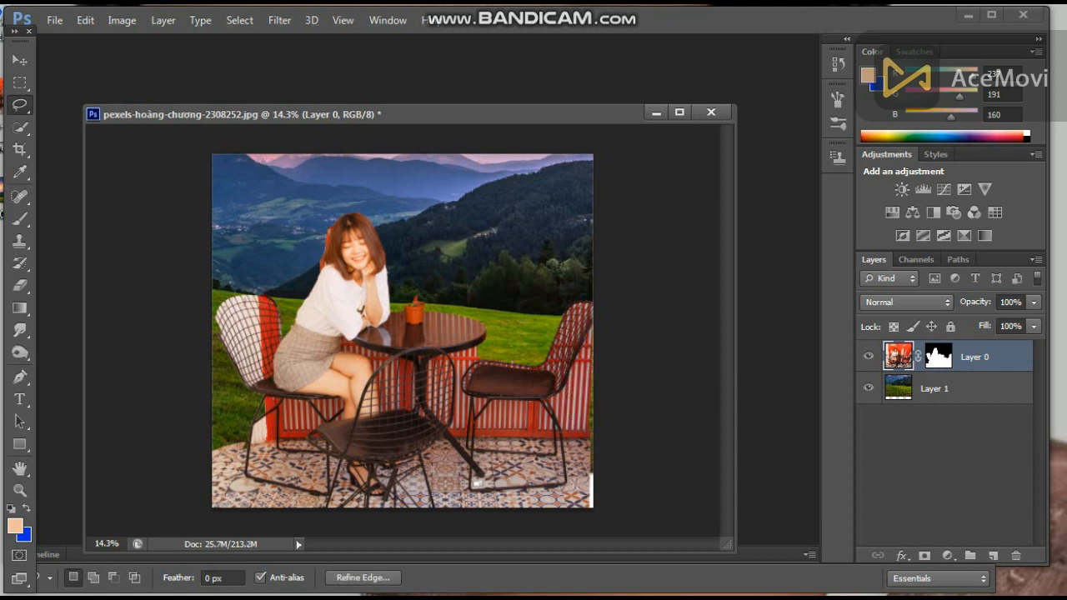
{"action": "key", "text": "ctrl+alt+z"}
Move the masked photo layer with the woman slightly lower over the landscape
{"action": "scroll", "coordinate": [562, 425], "scroll_direction": "down", "scroll_amount": 3}
{"action": "scroll", "coordinate": [562, 426], "scroll_direction": "up", "scroll_amount": 9}
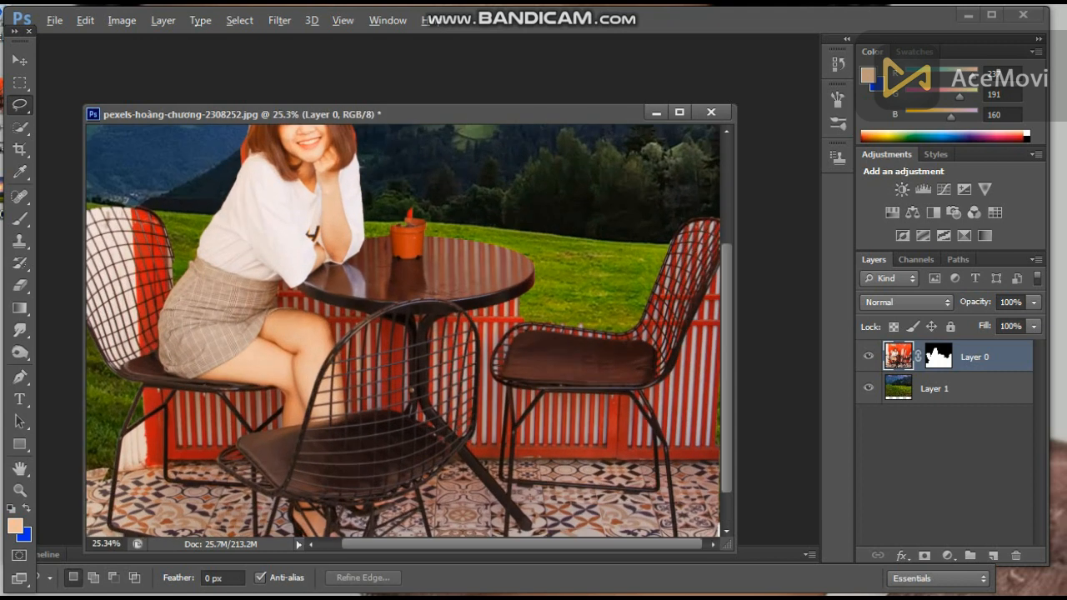
{"action": "scroll", "coordinate": [479, 429], "scroll_direction": "down", "scroll_amount": 2}
{"action": "scroll", "coordinate": [480, 430], "scroll_direction": "down", "scroll_amount": 4}
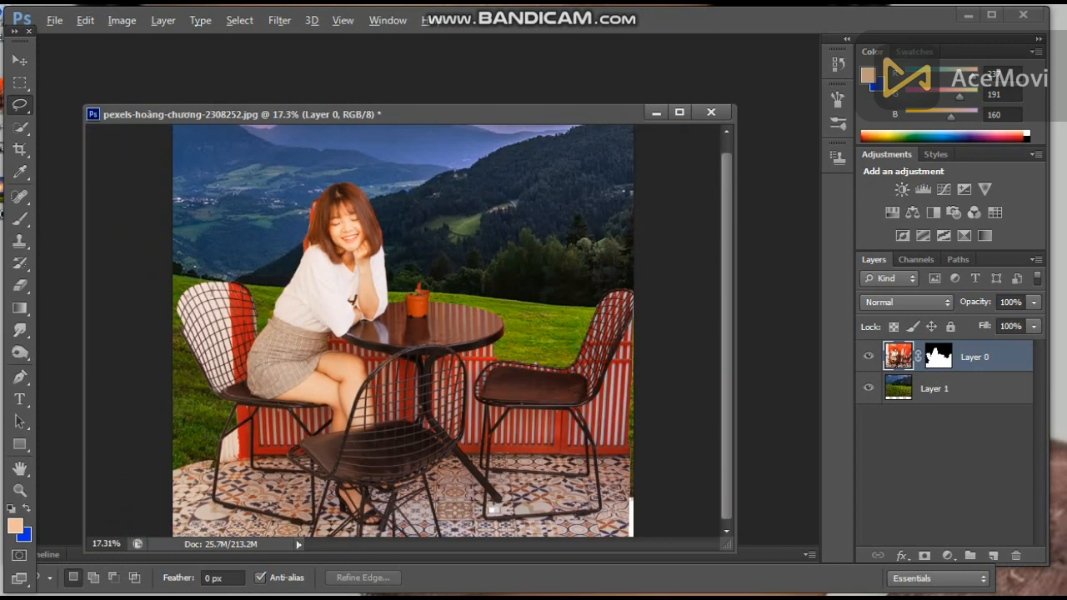
{"action": "left_click", "coordinate": [19, 60]}
{"action": "right_click", "coordinate": [421, 364]}
{"action": "left_click", "coordinate": [467, 374]}
{"action": "left_click_drag", "start_coordinate": [440, 310], "coordinate": [435, 336]}
Enlarge the woman's layer slightly past the canvas edges, and reduce its height from the top to 91.66%
{"action": "scroll", "coordinate": [435, 336], "scroll_direction": "down", "scroll_amount": 3}
{"action": "scroll", "coordinate": [435, 336], "scroll_direction": "down", "scroll_amount": 1}
{"action": "left_click_drag", "start_coordinate": [522, 457], "coordinate": [529, 464]}
{"action": "key", "text": "Return"}
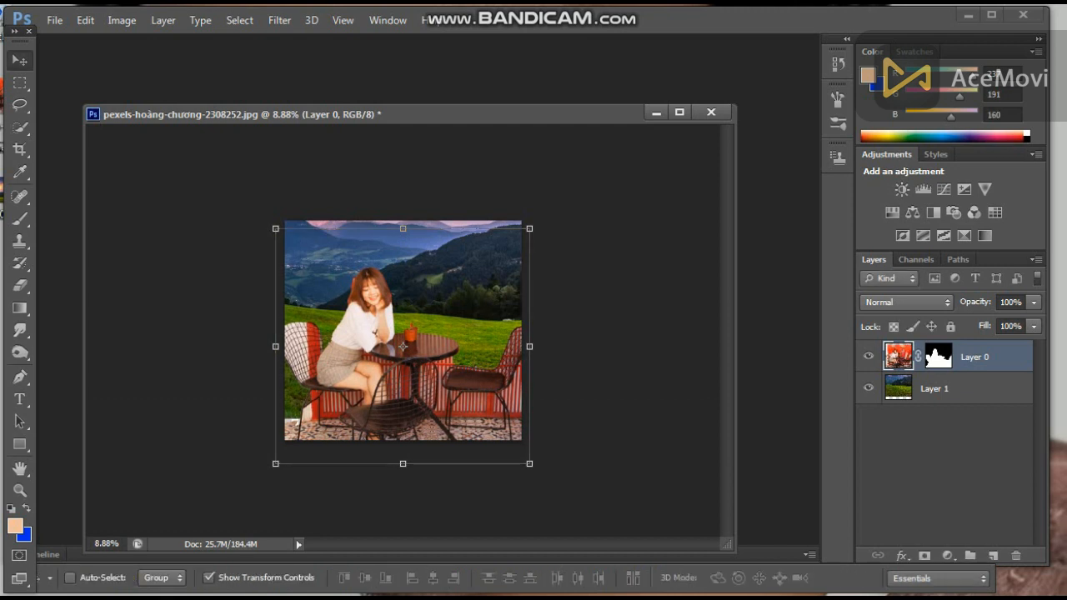
{"action": "left_click_drag", "start_coordinate": [403, 228], "coordinate": [403, 248]}
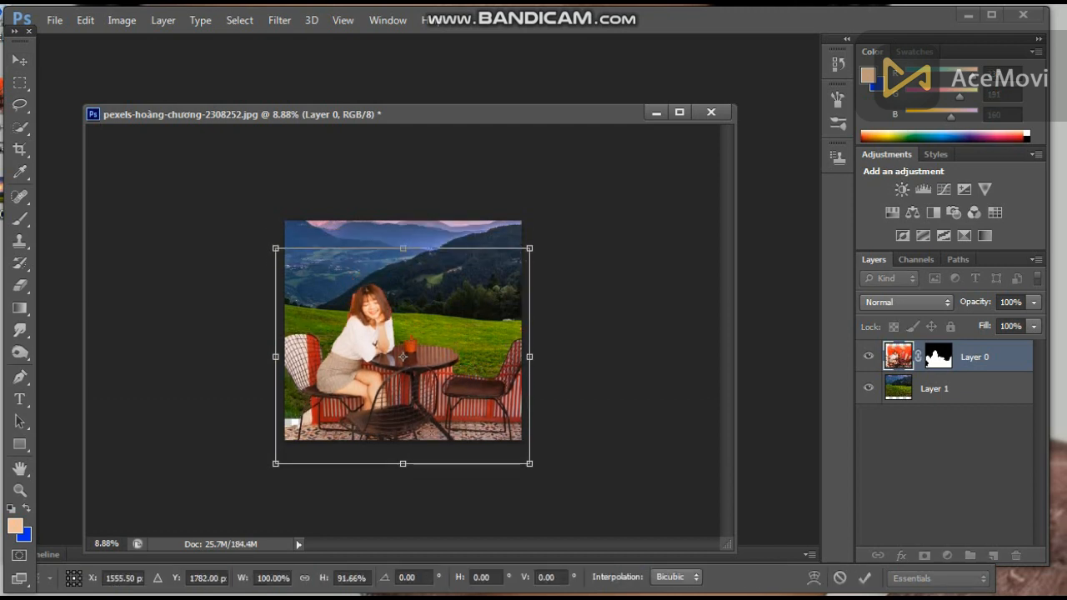
{"action": "key", "text": "Return"}
Reduce the landscape layer's height from the top to 86.02% so that more sunset sky fits within the canvas
{"action": "right_click", "coordinate": [443, 280]}
{"action": "left_click", "coordinate": [487, 291]}
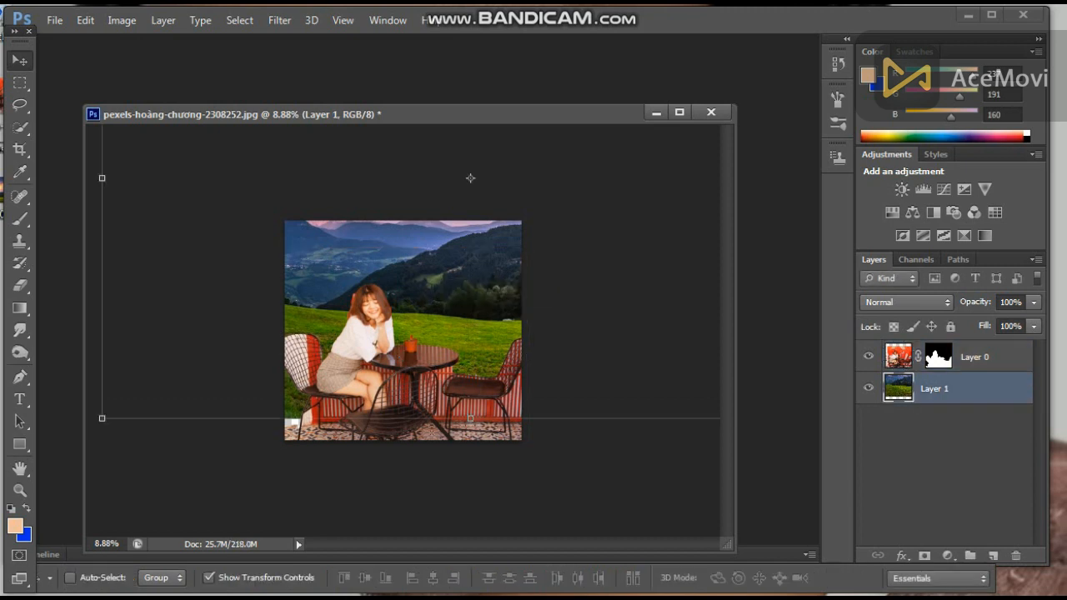
{"action": "scroll", "coordinate": [404, 330], "scroll_direction": "down", "scroll_amount": 2}
{"action": "scroll", "coordinate": [404, 330], "scroll_direction": "down", "scroll_amount": 3}
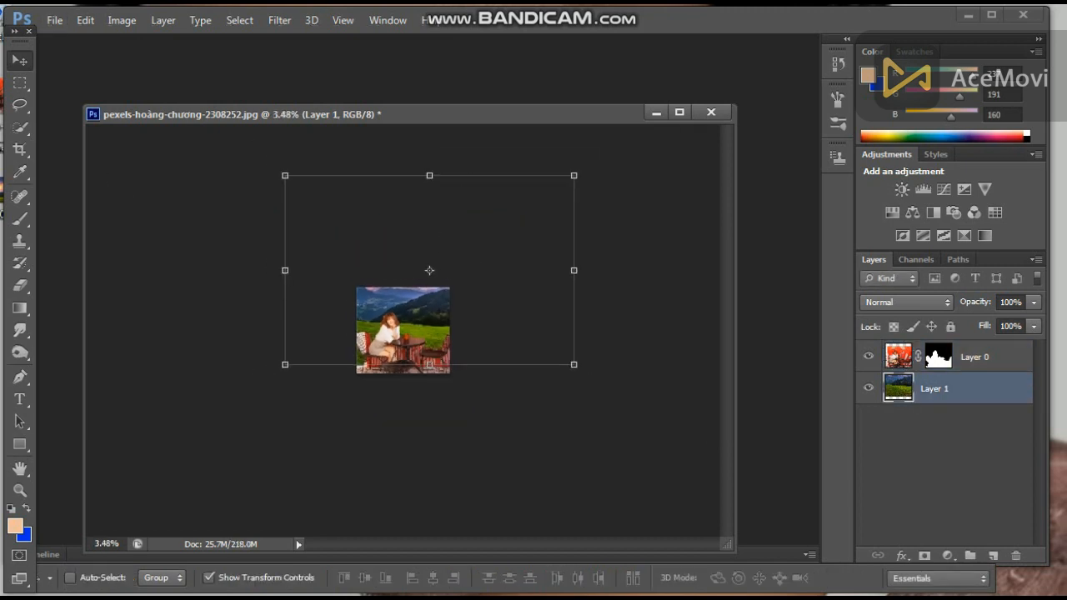
{"action": "left_click_drag", "start_coordinate": [429, 175], "coordinate": [429, 202]}
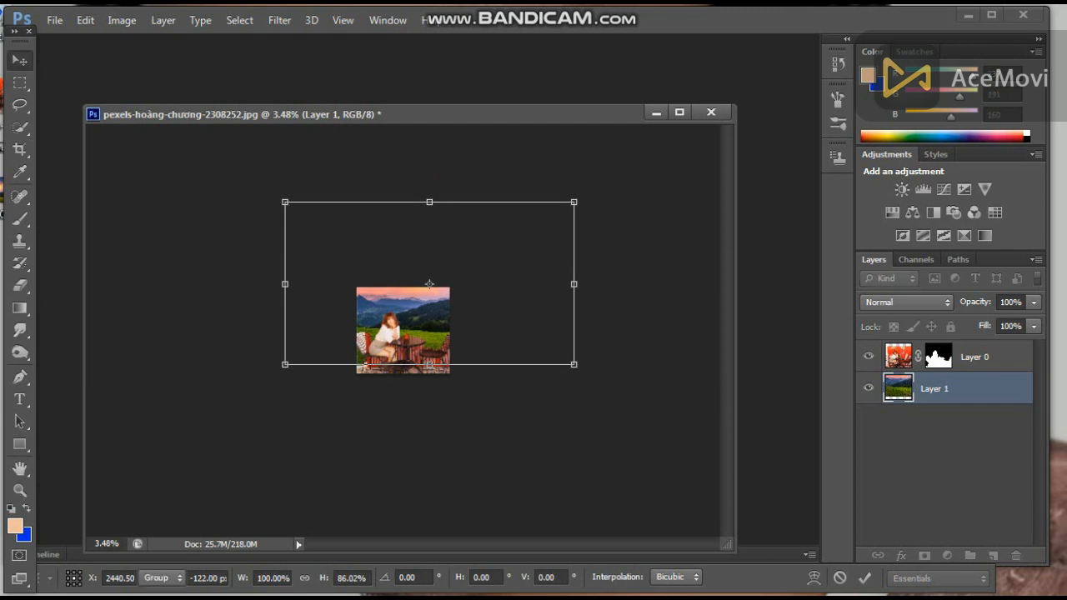
{"action": "key", "text": "Return"}
Stretch and flip the cloud image on Layer 2 across the sky, to 504.53% width and -176.88% height
{"action": "scroll", "coordinate": [404, 330], "scroll_direction": "up", "scroll_amount": 9}
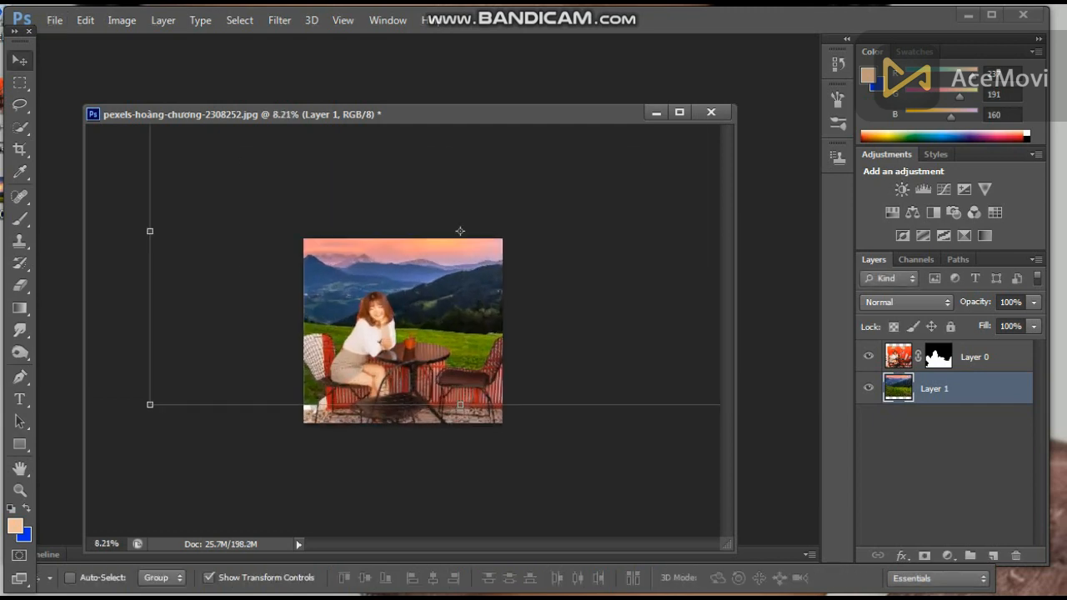
{"action": "scroll", "coordinate": [460, 231], "scroll_direction": "up", "scroll_amount": 2}
{"action": "scroll", "coordinate": [477, 198], "scroll_direction": "down", "scroll_amount": 1}
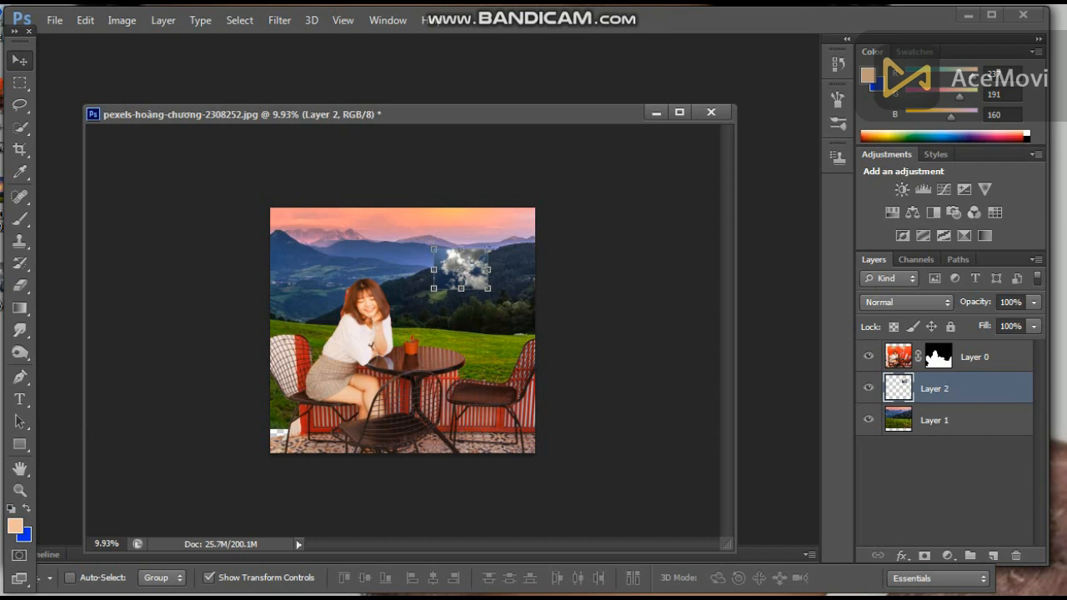
{"action": "left_click_drag", "start_coordinate": [433, 288], "coordinate": [270, 188]}
{"action": "left_click_drag", "start_coordinate": [488, 246], "coordinate": [544, 259]}
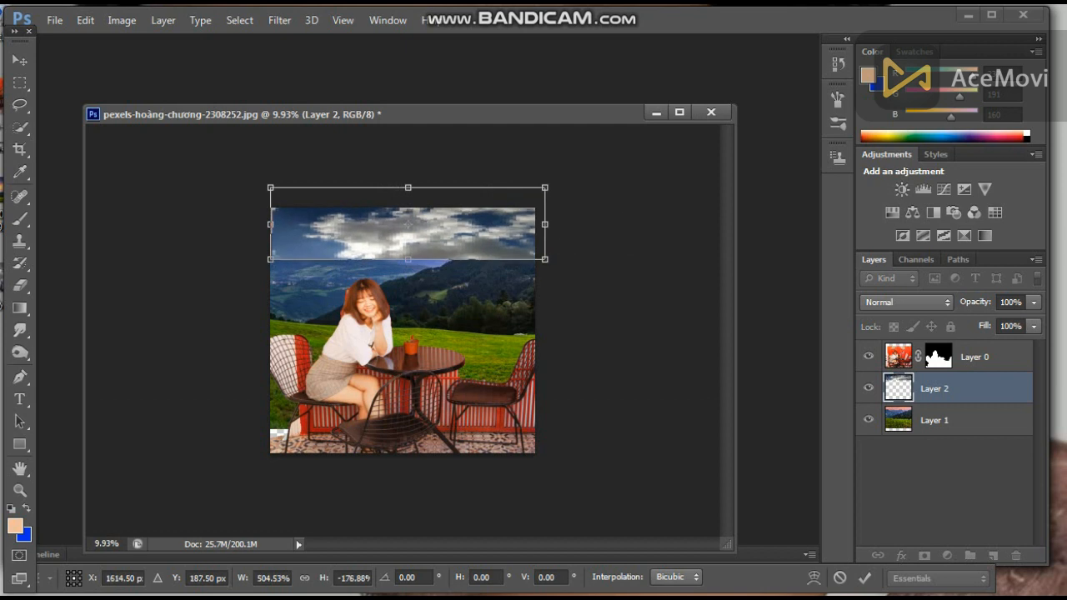
{"action": "key", "text": "Return"}
Stretch the cloud layer downward over the mountains to the edge of the meadow
{"action": "left_click_drag", "start_coordinate": [408, 259], "coordinate": [408, 337]}
{"action": "key", "text": "Return"}
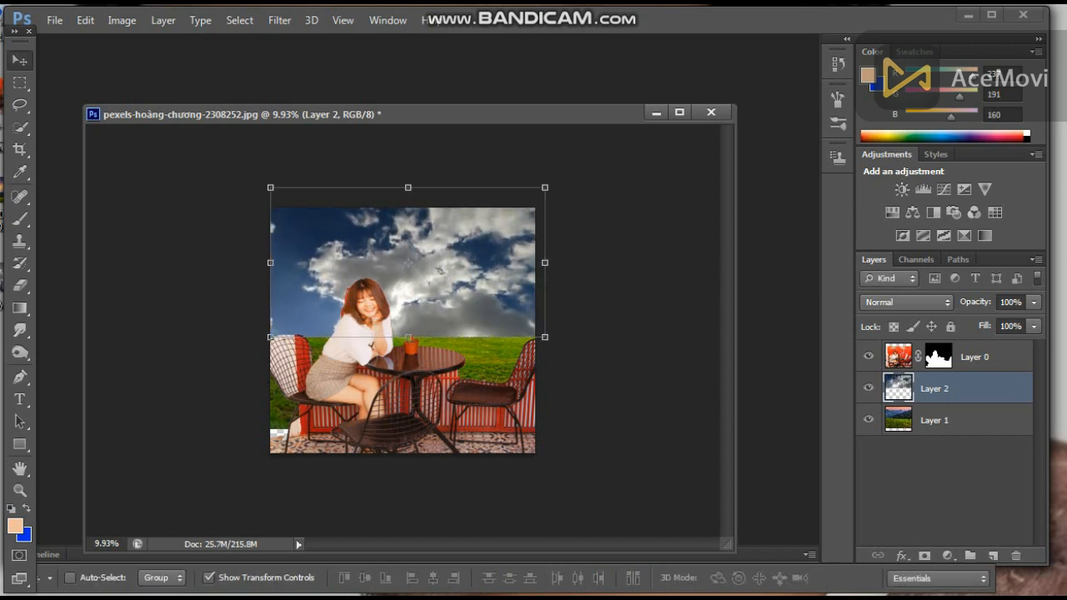
{"action": "key", "text": "m"}
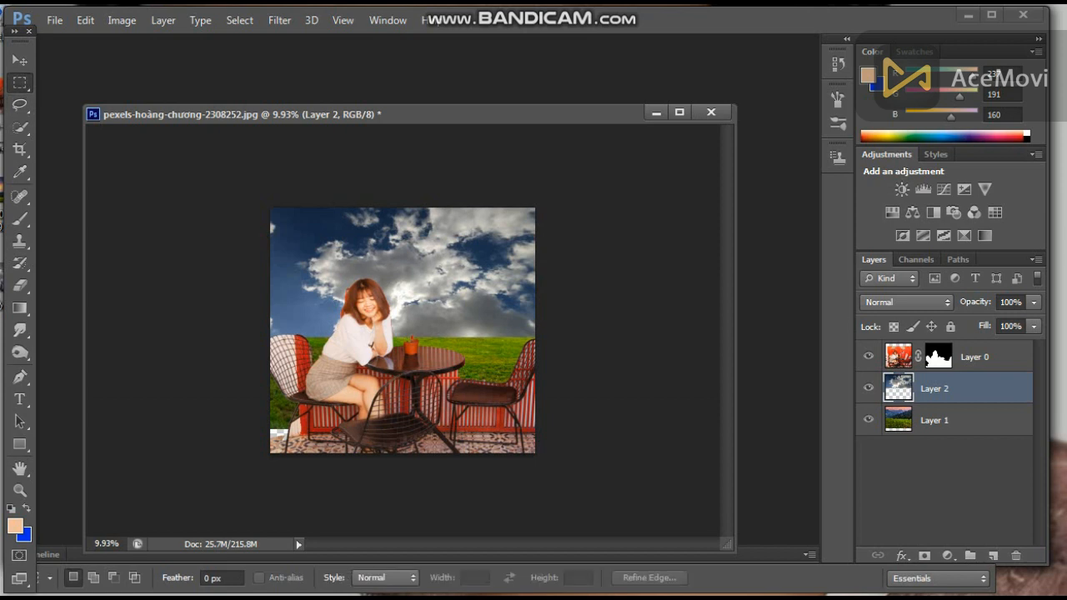
{"action": "key", "text": "v"}
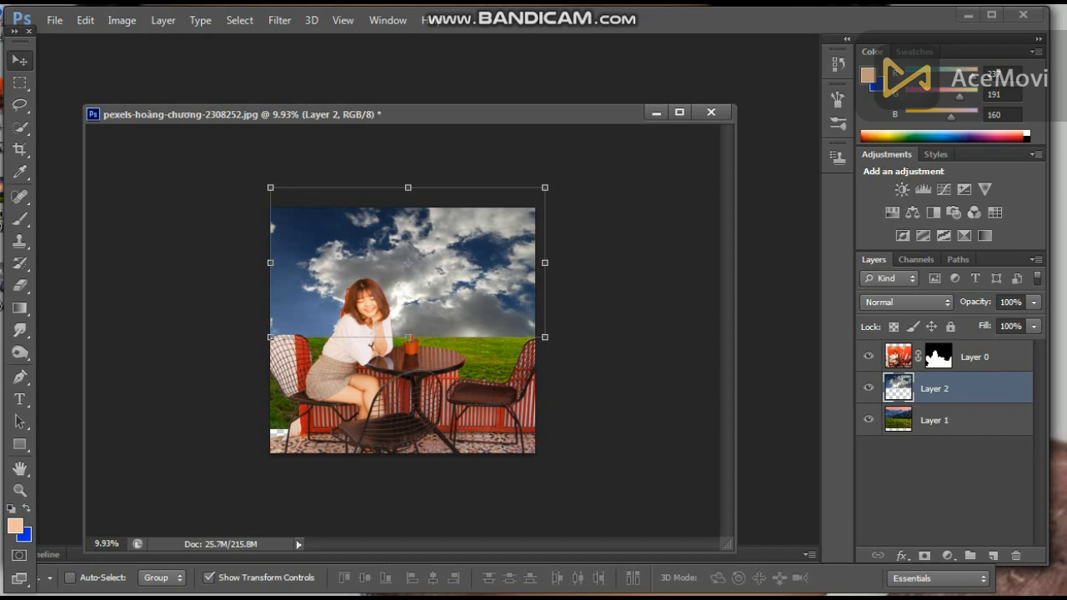
Reduce the cloud layer's height to 74.03% and widen it to 123.63%, extending past the canvas's left edge
{"action": "left_click_drag", "start_coordinate": [408, 337], "coordinate": [408, 281]}
{"action": "key", "text": "Return"}
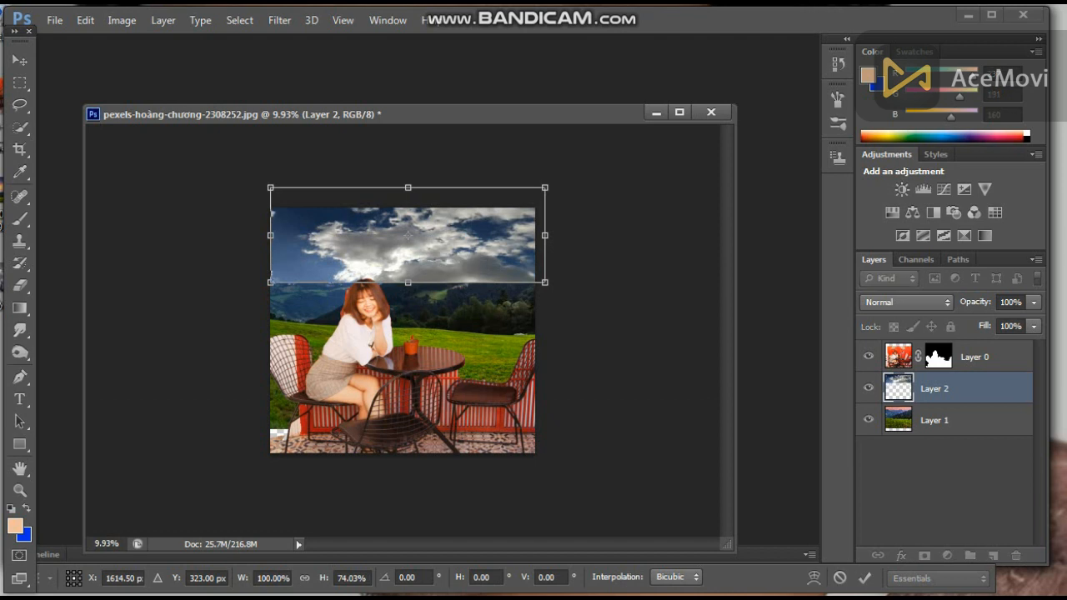
{"action": "left_click_drag", "start_coordinate": [270, 235], "coordinate": [205, 235]}
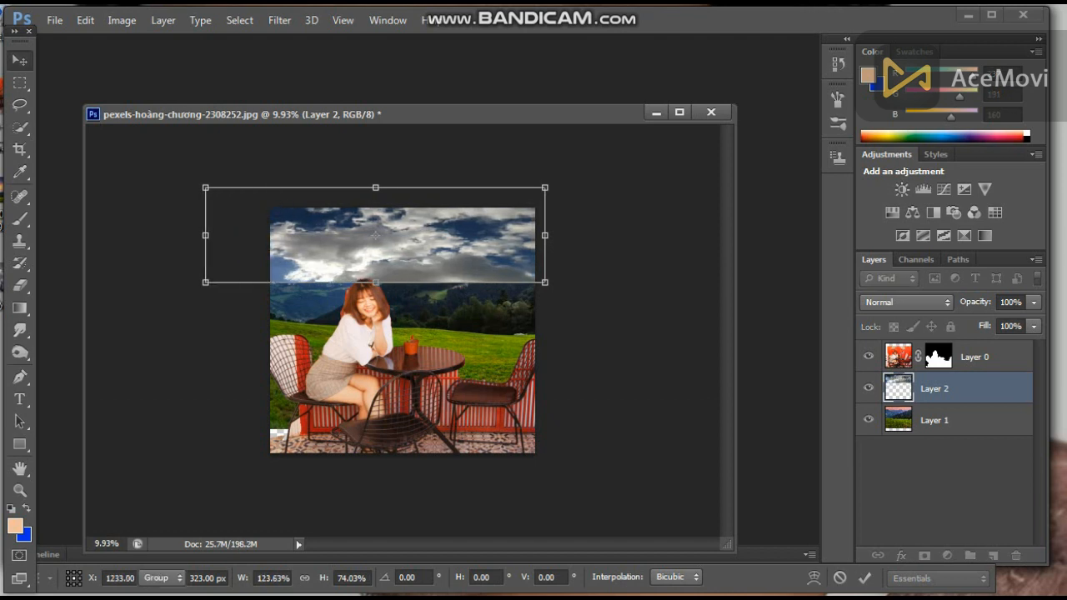
{"action": "key", "text": "Return"}
Soften the clouds' lower edge by deleting a rectangular band across the horizon with a 20-pixel feathered selection
{"action": "left_click", "coordinate": [20, 82]}
{"action": "left_click_drag", "start_coordinate": [277, 268], "coordinate": [579, 318]}
{"action": "right_click", "coordinate": [459, 288]}
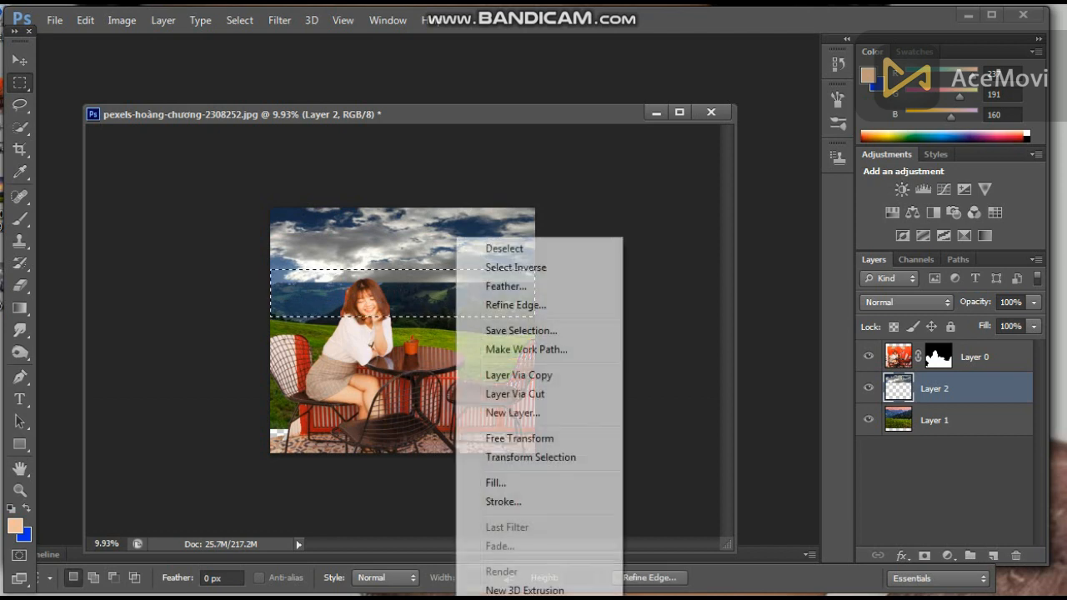
{"action": "left_click", "coordinate": [505, 286]}
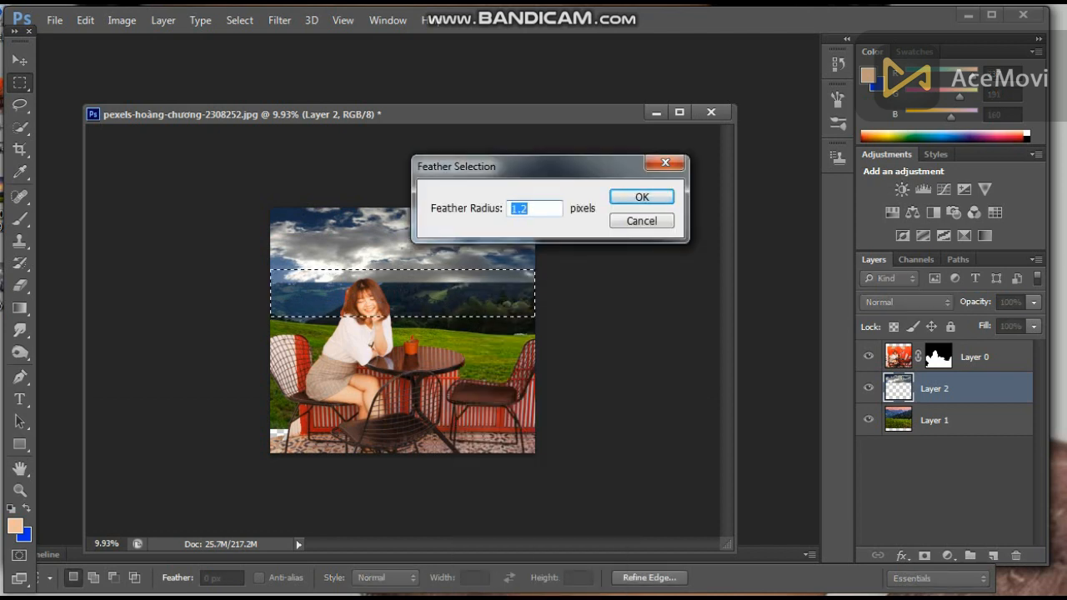
{"action": "type", "text": "20"}
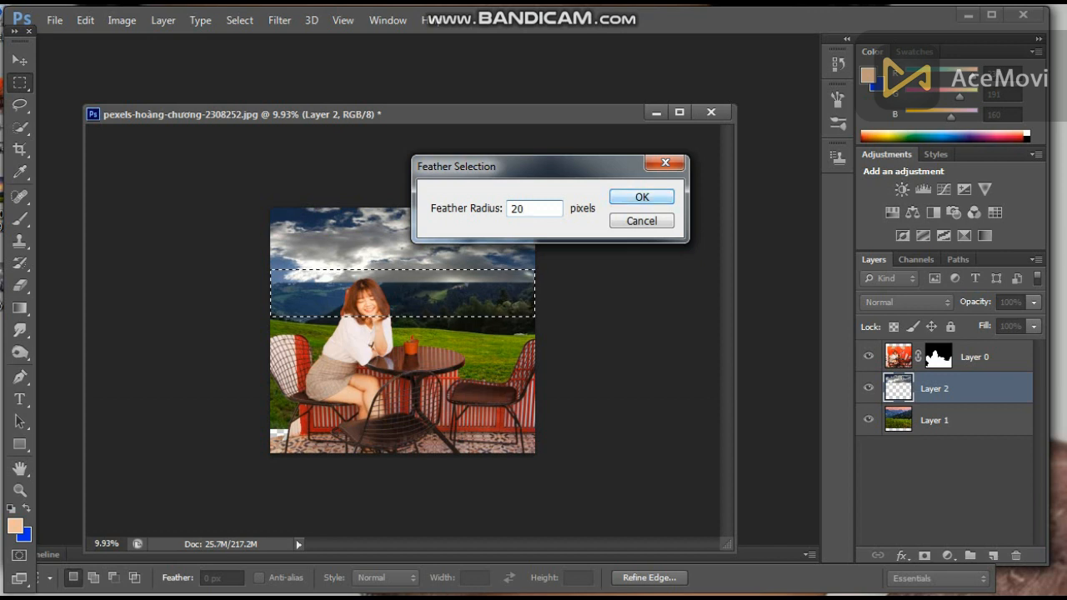
{"action": "key", "text": "Return"}
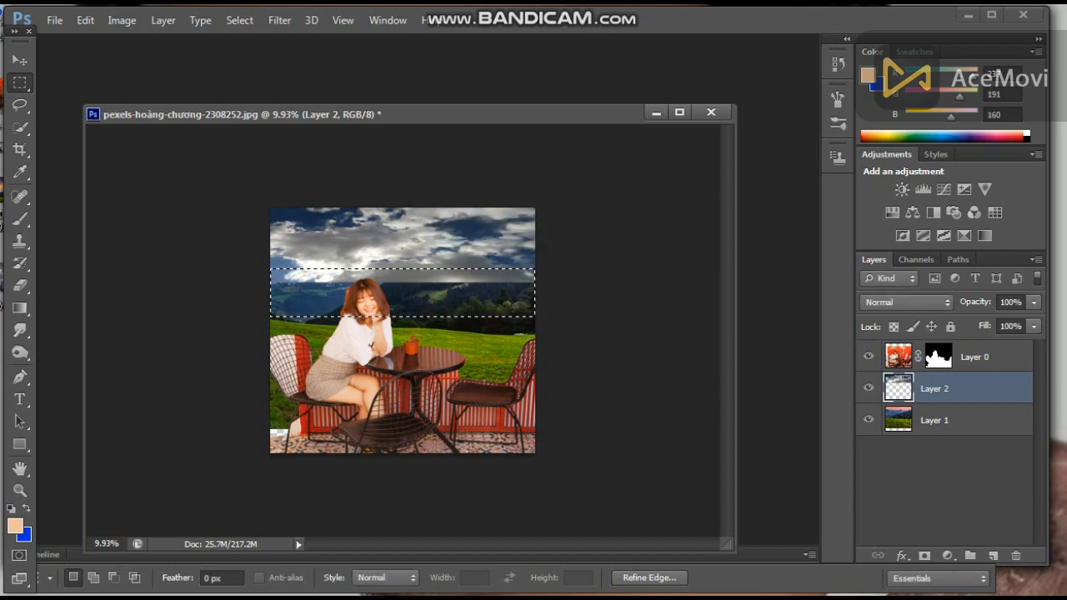
{"action": "key", "text": "Delete"}
{"action": "key", "text": "ctrl+d"}
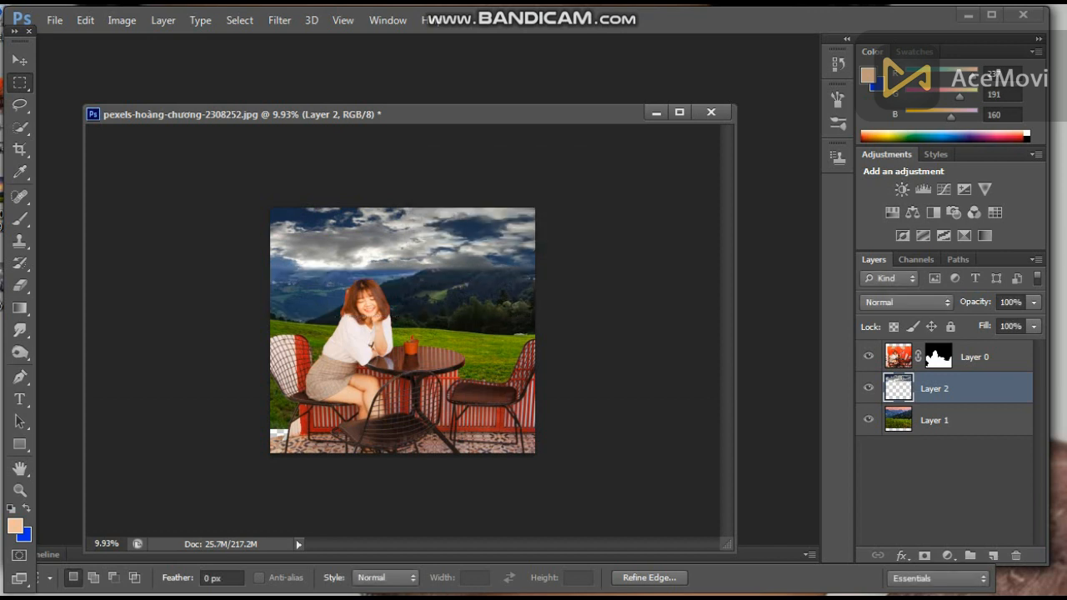
{"action": "left_click", "coordinate": [20, 60]}
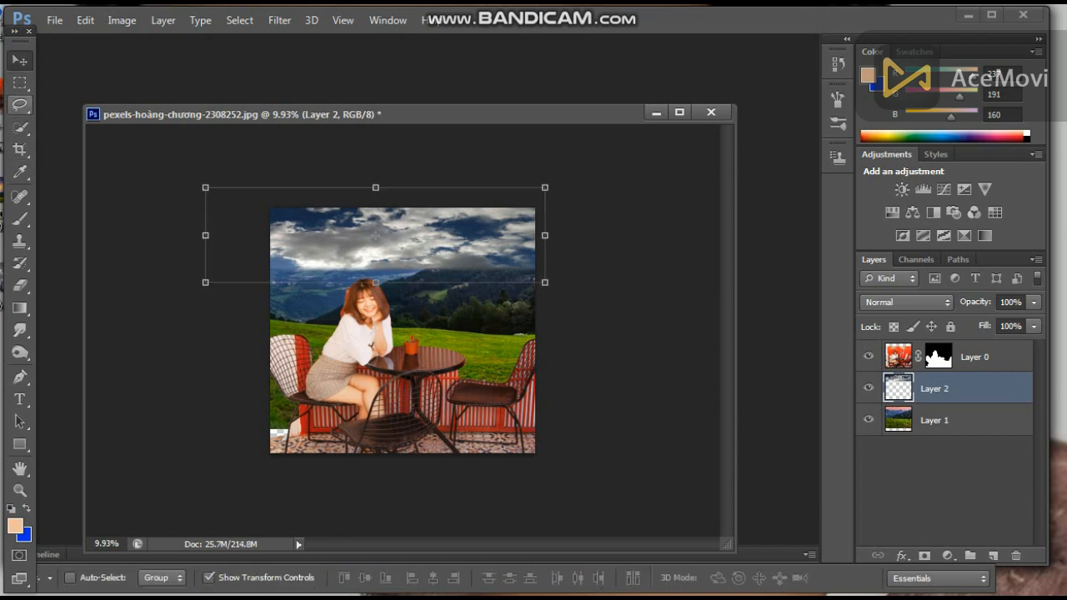
Darken the cloud layer's shadows with Curves by moving the RGB black point to input 28, output 0
{"action": "left_click", "coordinate": [20, 104]}
{"action": "key", "text": "ctrl+equal"}
{"action": "key", "text": "ctrl+minus"}
{"action": "key", "text": "ctrl+m"}
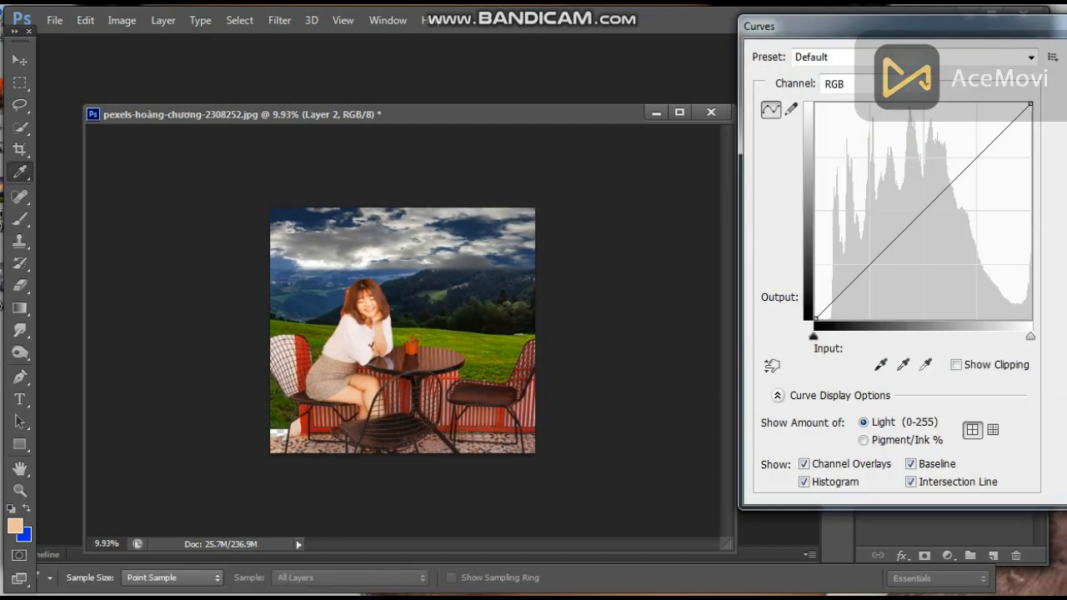
{"action": "left_click_drag", "start_coordinate": [815, 336], "coordinate": [839, 336]}
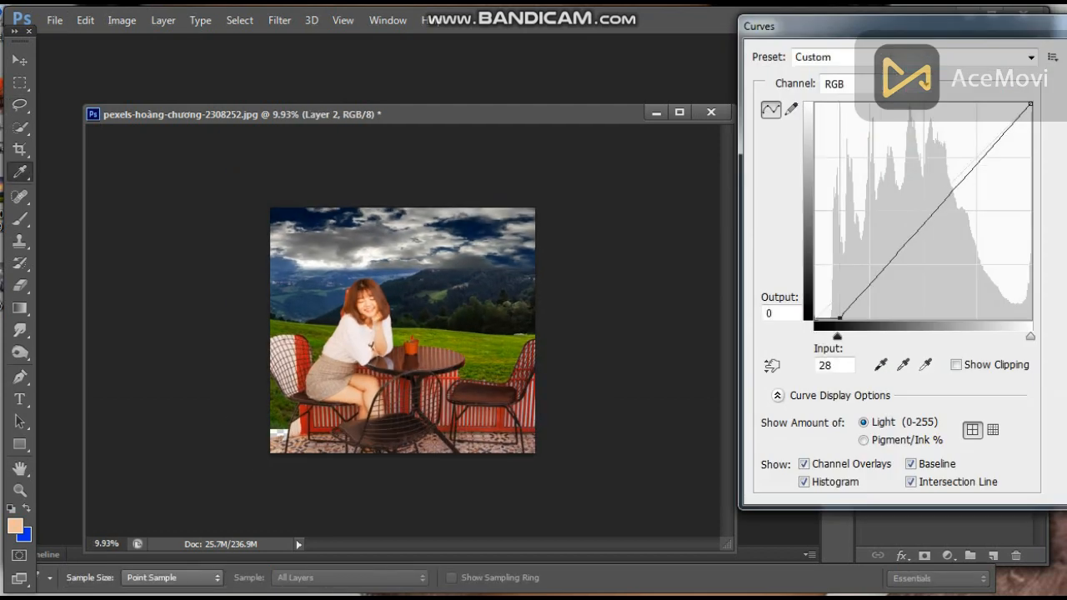
{"action": "key", "text": "Return"}
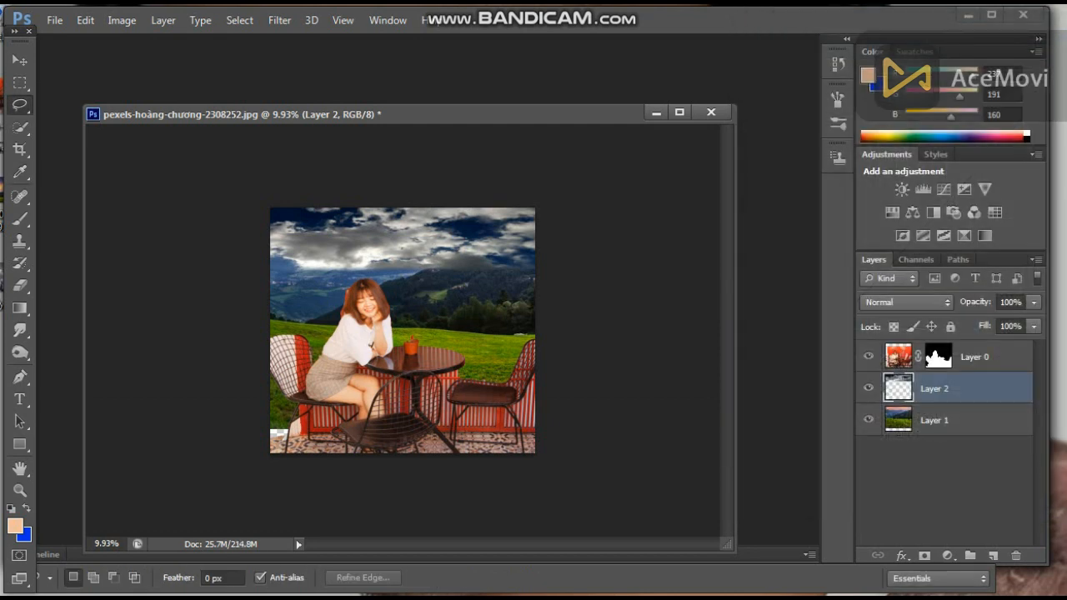
Lasso the cloud edge over the dark hill right of the woman, feather it 20 pixels, delete it and deselect
{"action": "scroll", "coordinate": [403, 331], "scroll_direction": "up", "scroll_amount": 3}
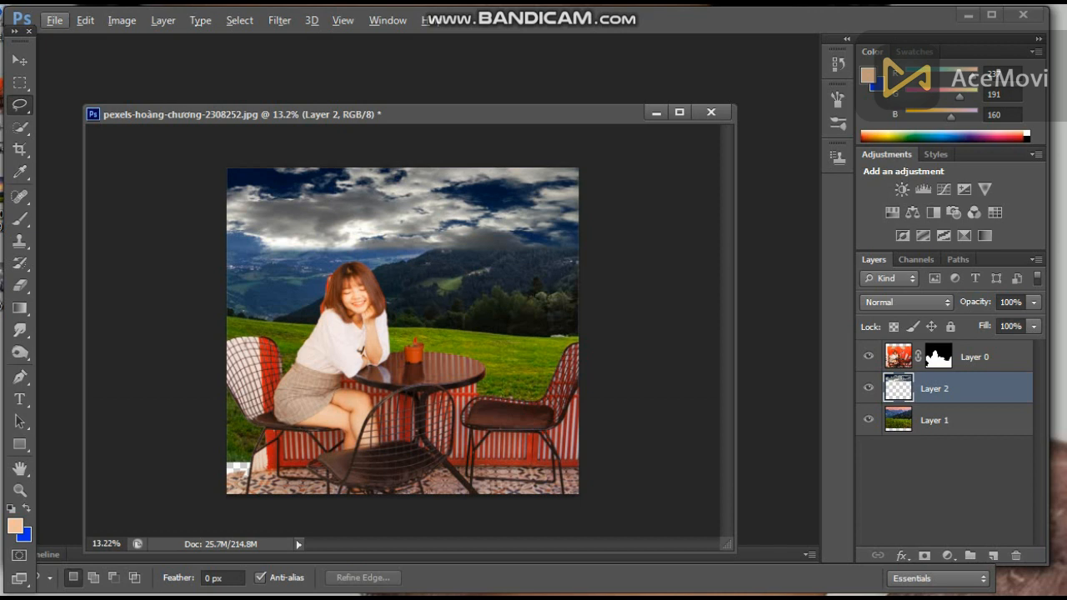
{"action": "key", "text": "v"}
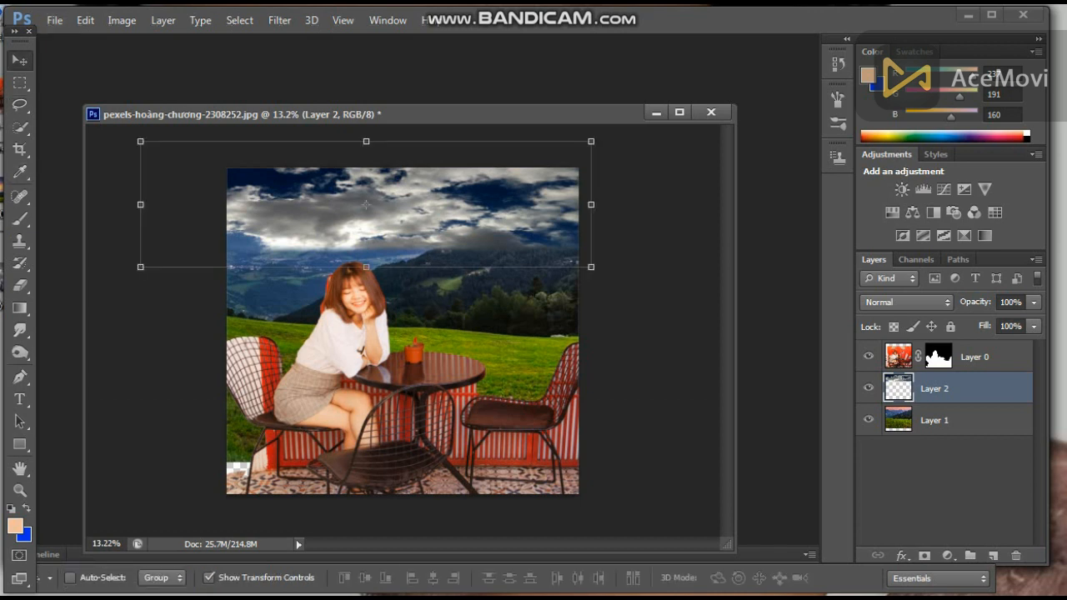
{"action": "key", "text": "l"}
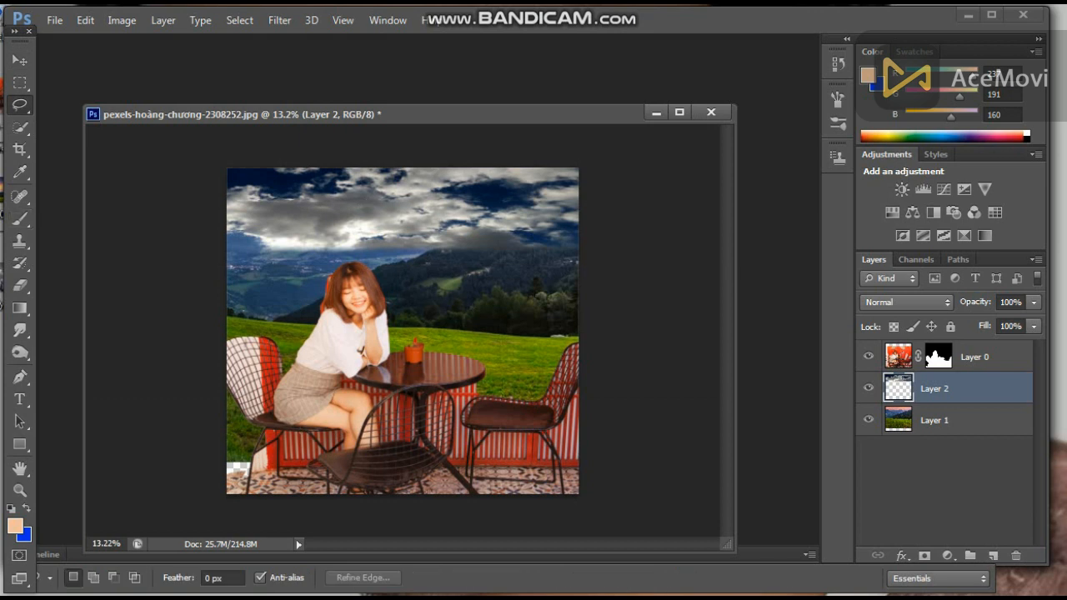
{"action": "left_click_drag", "start_coordinate": [520, 273], "coordinate": [519, 271]}
{"action": "right_click", "coordinate": [498, 239]}
{"action": "left_click", "coordinate": [534, 286]}
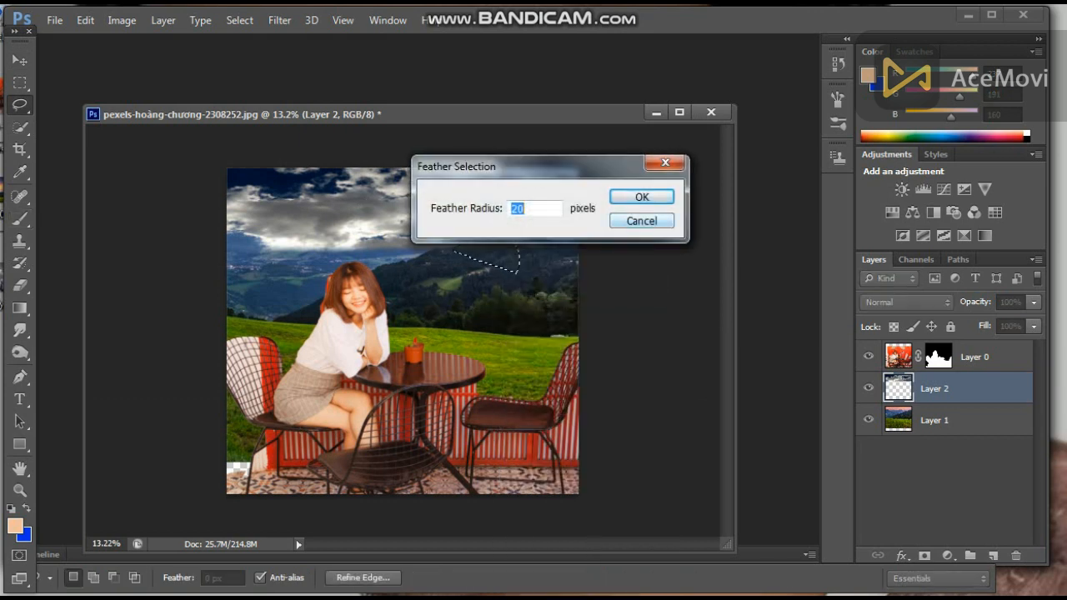
{"action": "key", "text": "Return"}
{"action": "key", "text": "ctrl+d"}
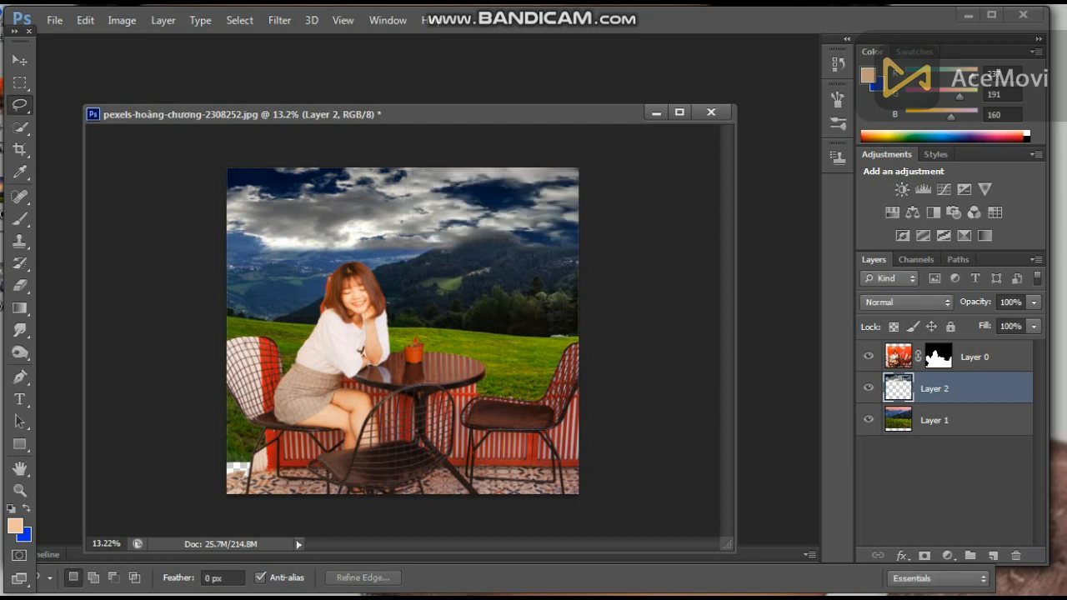
Erase another feathered lasso patch of the cloud layer over the hill slope near the canvas's right edge, then deselect
{"action": "scroll", "coordinate": [403, 392], "scroll_direction": "down", "scroll_amount": 5}
{"action": "scroll", "coordinate": [403, 392], "scroll_direction": "up", "scroll_amount": 8}
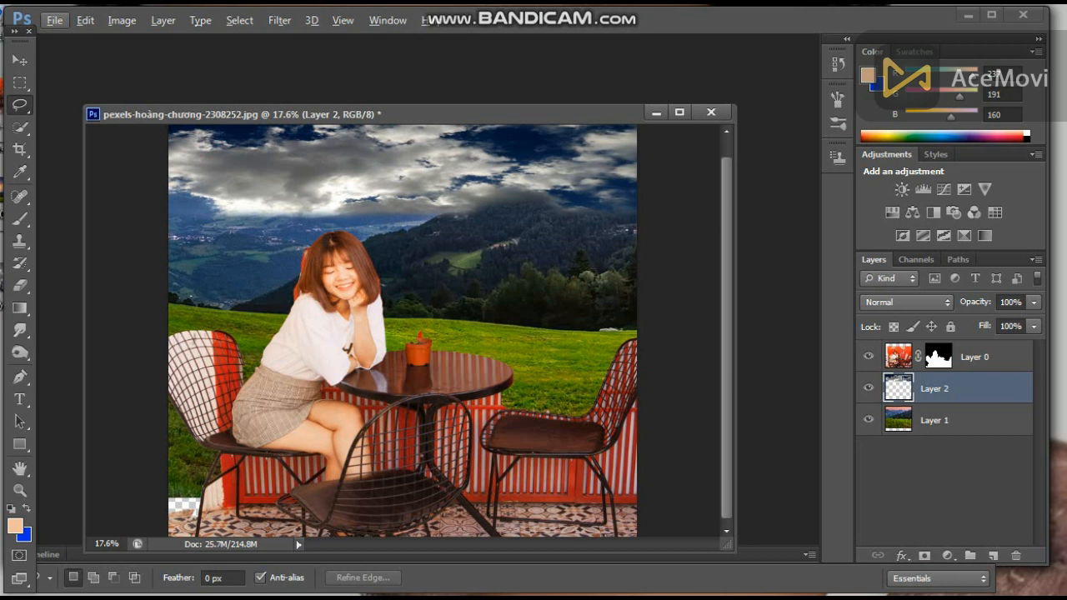
{"action": "right_click", "coordinate": [579, 219]}
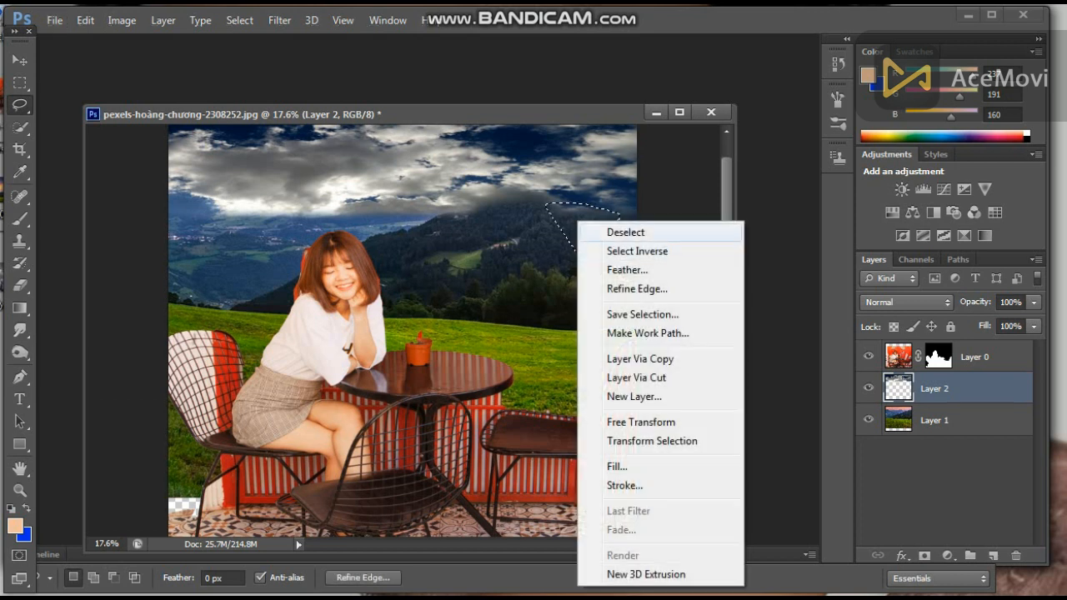
{"action": "left_click", "coordinate": [605, 267]}
{"action": "key", "text": "Return"}
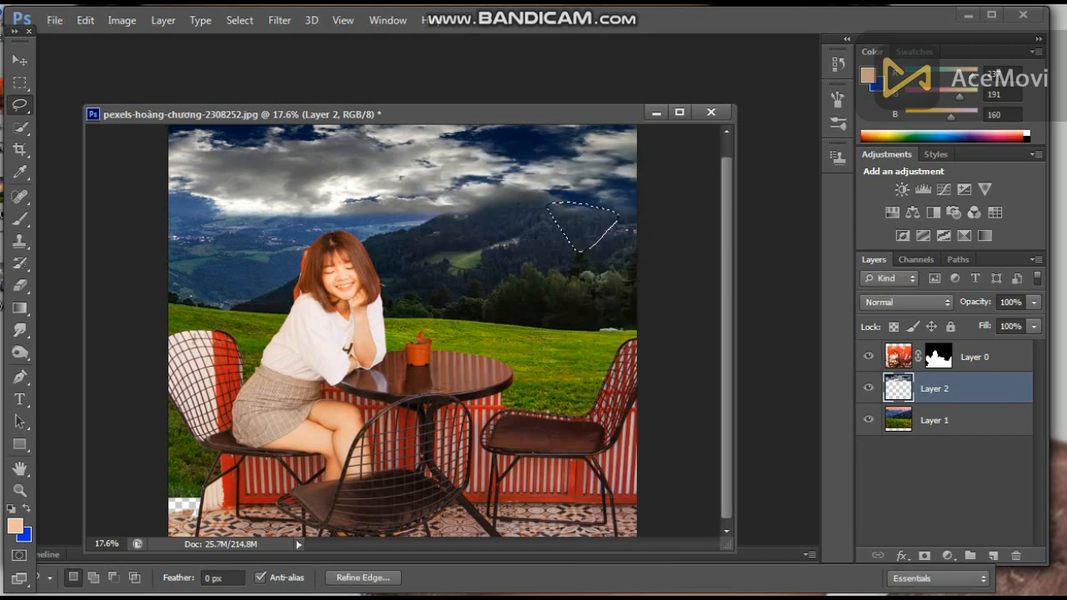
{"action": "key", "text": "ctrl+d"}
Lasso the cloud edge over the distant valley left of the woman's head, feather it 20 pixels, delete it and deselect
{"action": "scroll", "coordinate": [403, 331], "scroll_direction": "down", "scroll_amount": 4}
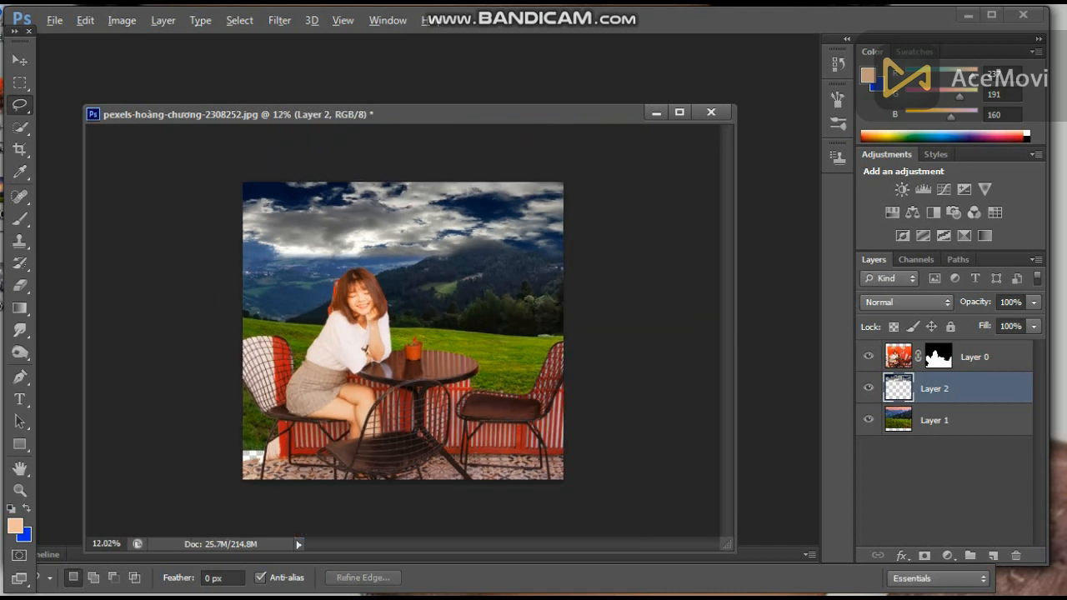
{"action": "scroll", "coordinate": [403, 331], "scroll_direction": "up", "scroll_amount": 3}
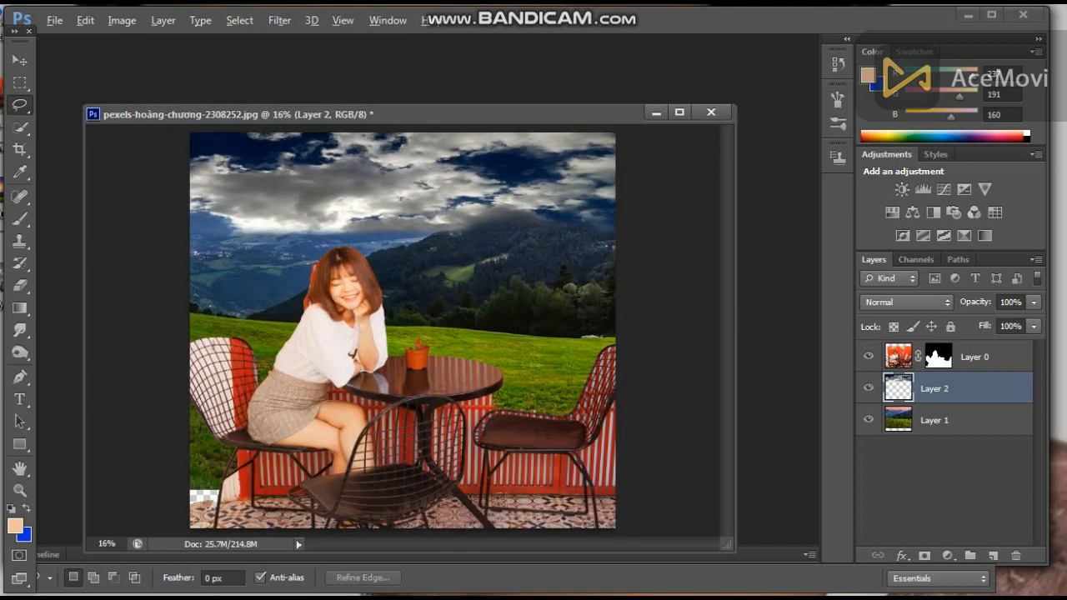
{"action": "mouse_move", "coordinate": [254, 225]}
{"action": "left_mouse_down"}
{"action": "mouse_move", "coordinate": [225, 219]}
{"action": "mouse_move", "coordinate": [215, 251]}
{"action": "left_mouse_up"}
{"action": "right_click", "coordinate": [240, 222]}
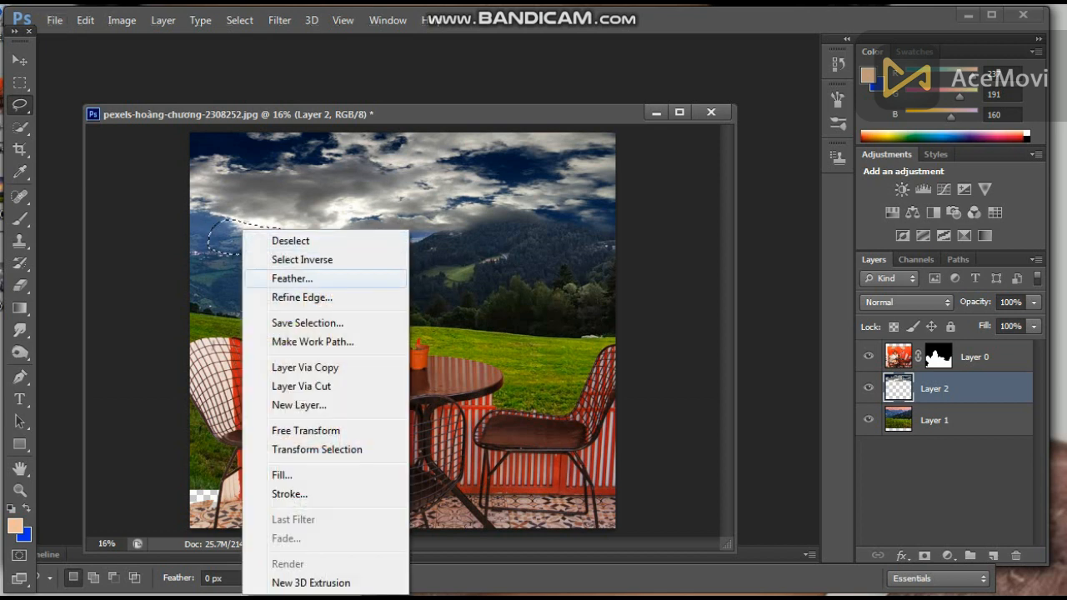
{"action": "left_click", "coordinate": [274, 276]}
{"action": "type", "text": "20"}
{"action": "key", "text": "Return"}
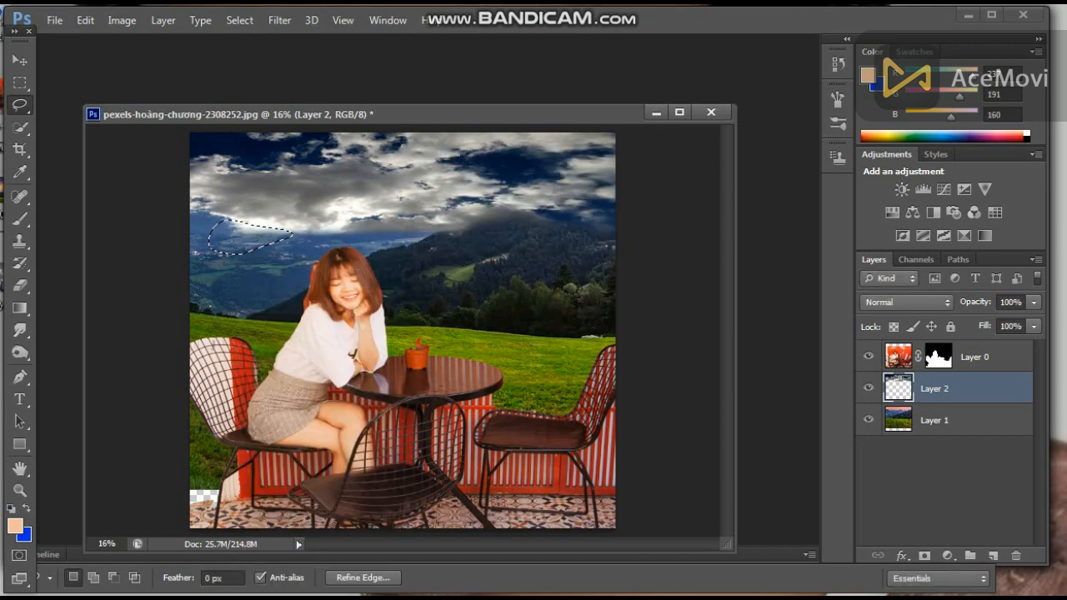
{"action": "key", "text": "alt"}
{"action": "scroll", "coordinate": [403, 330], "scroll_direction": "down", "scroll_amount": 7}
{"action": "scroll", "coordinate": [402, 330], "scroll_direction": "up", "scroll_amount": 4}
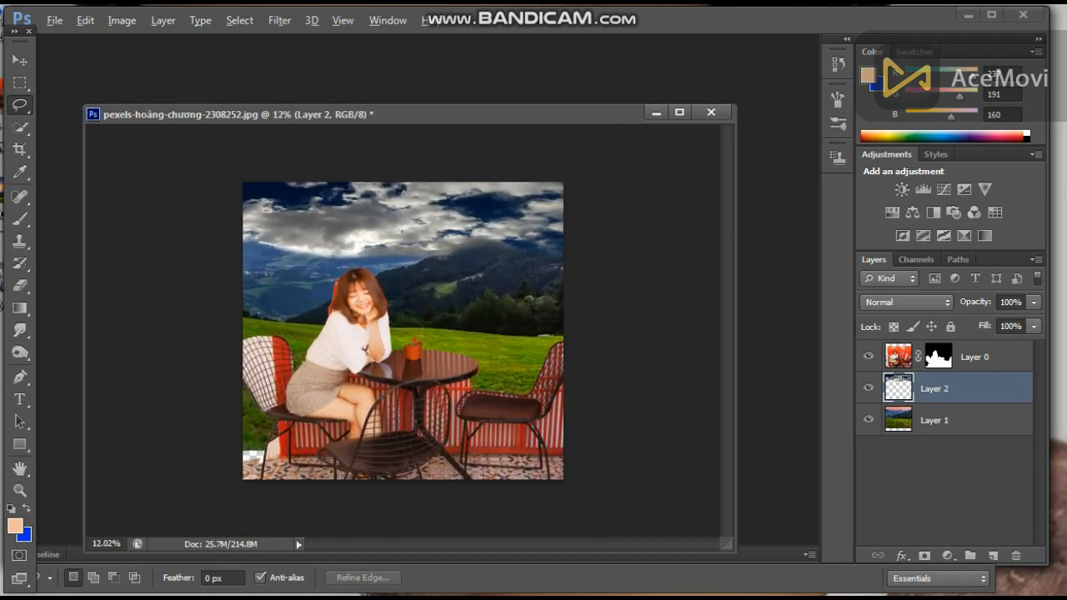